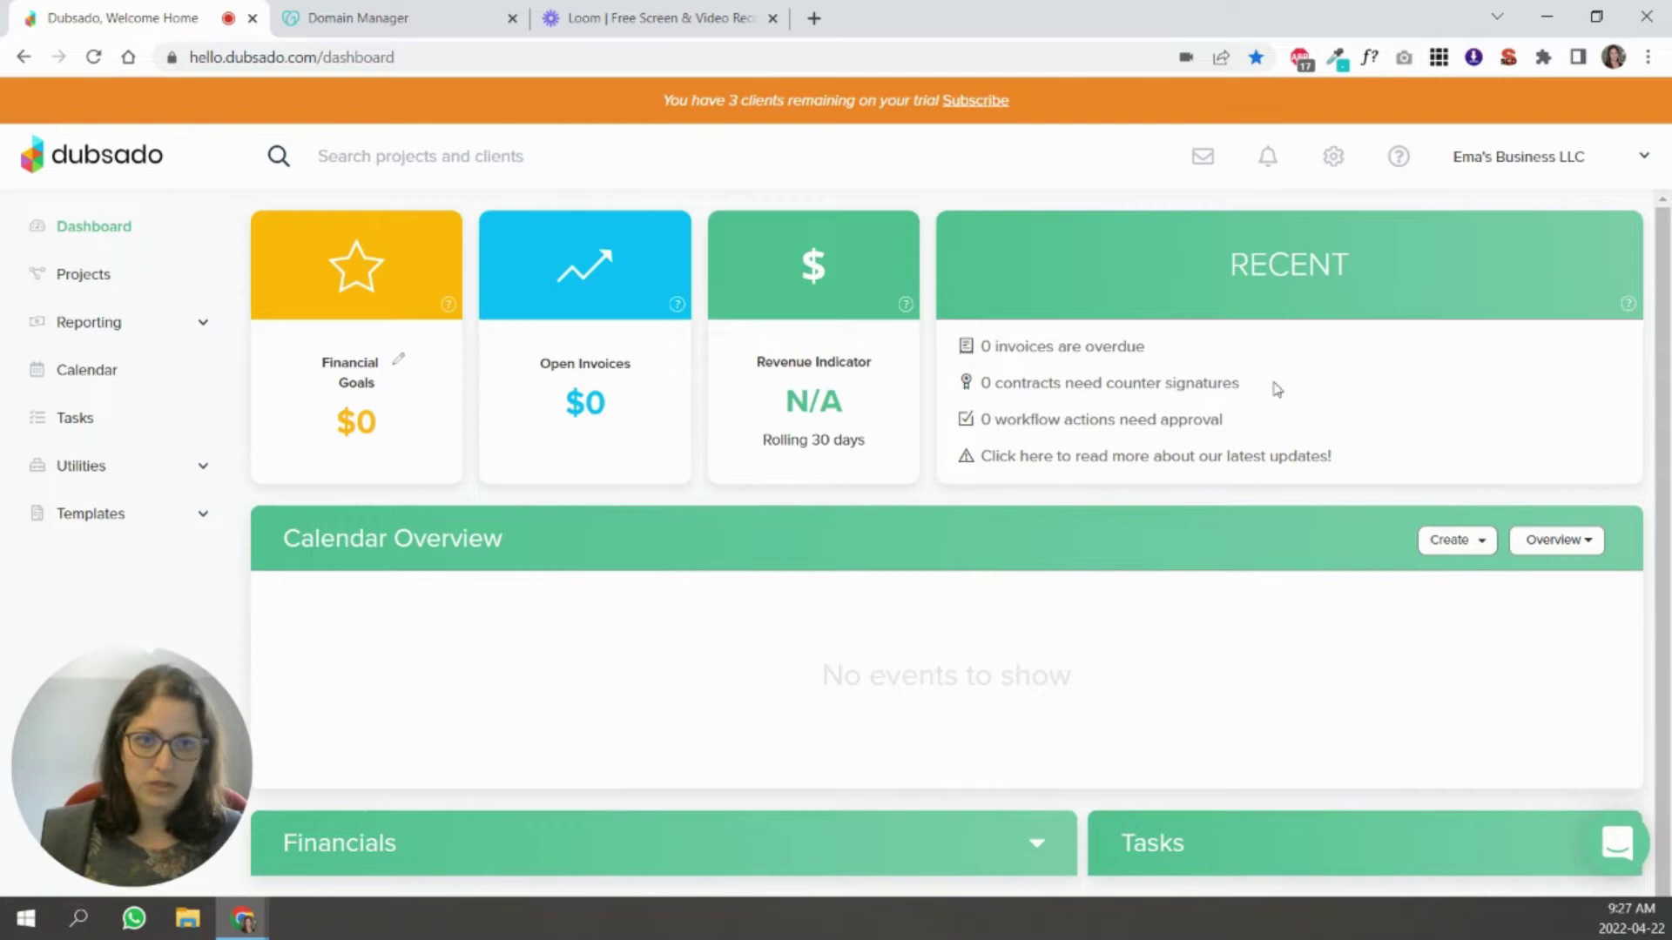
- Open Dubsado's Domain Names settings, highlight the CNAME instruction, and switch to GoDaddy
click(1334, 158)
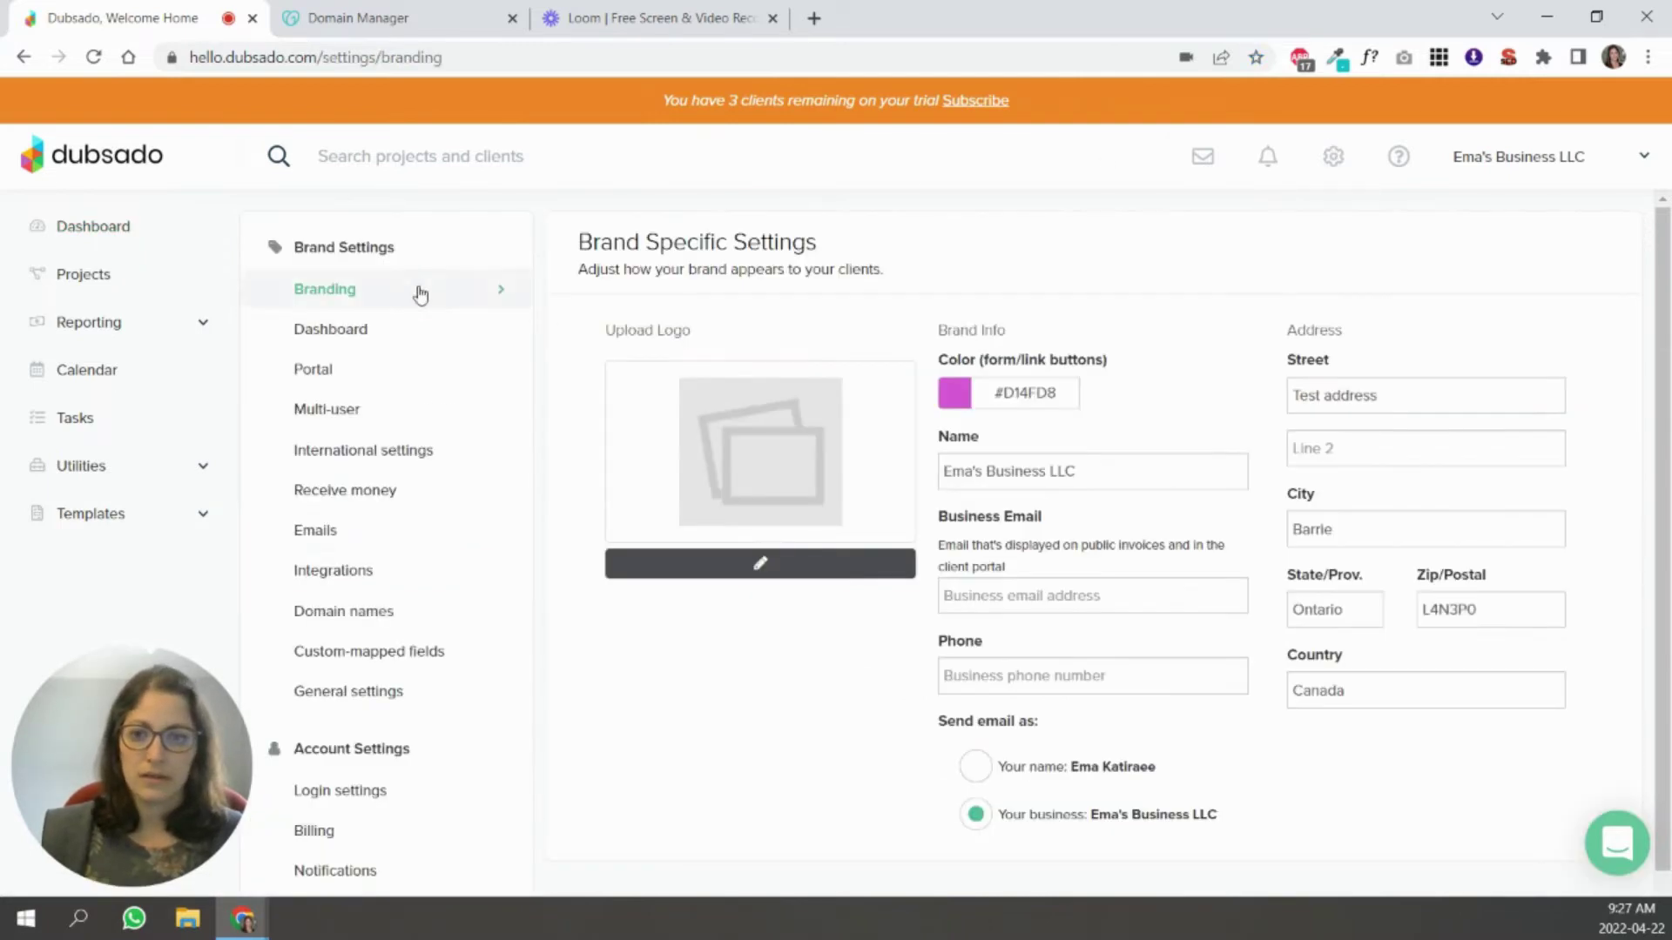
click(353, 612)
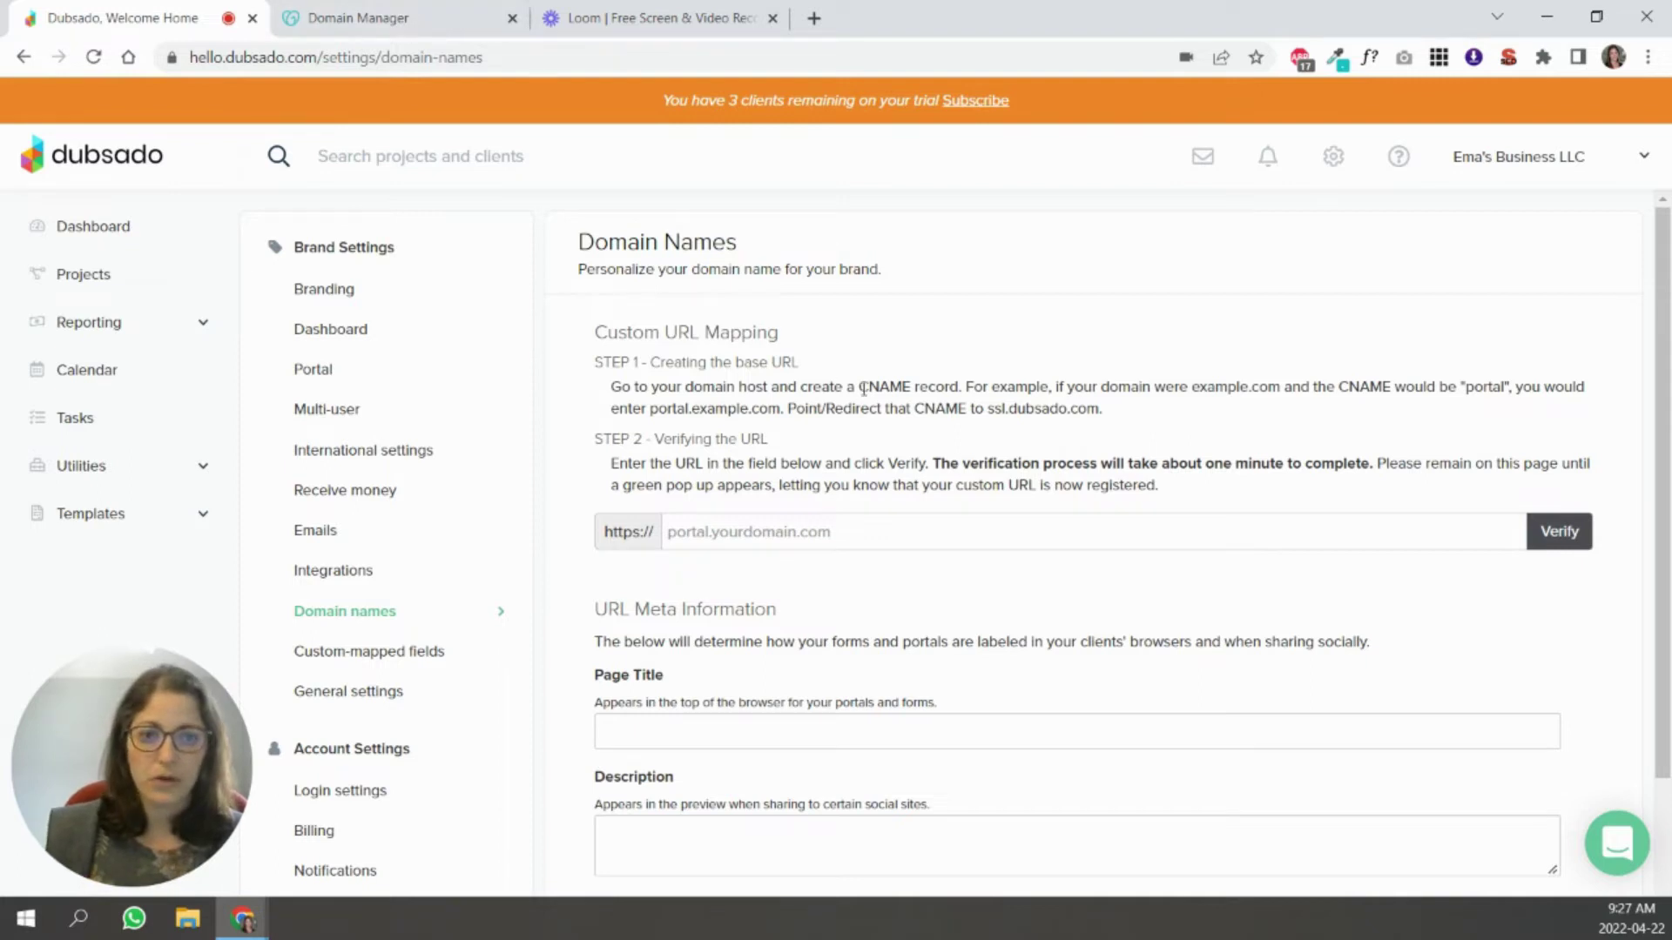
drag(861, 385, 906, 381)
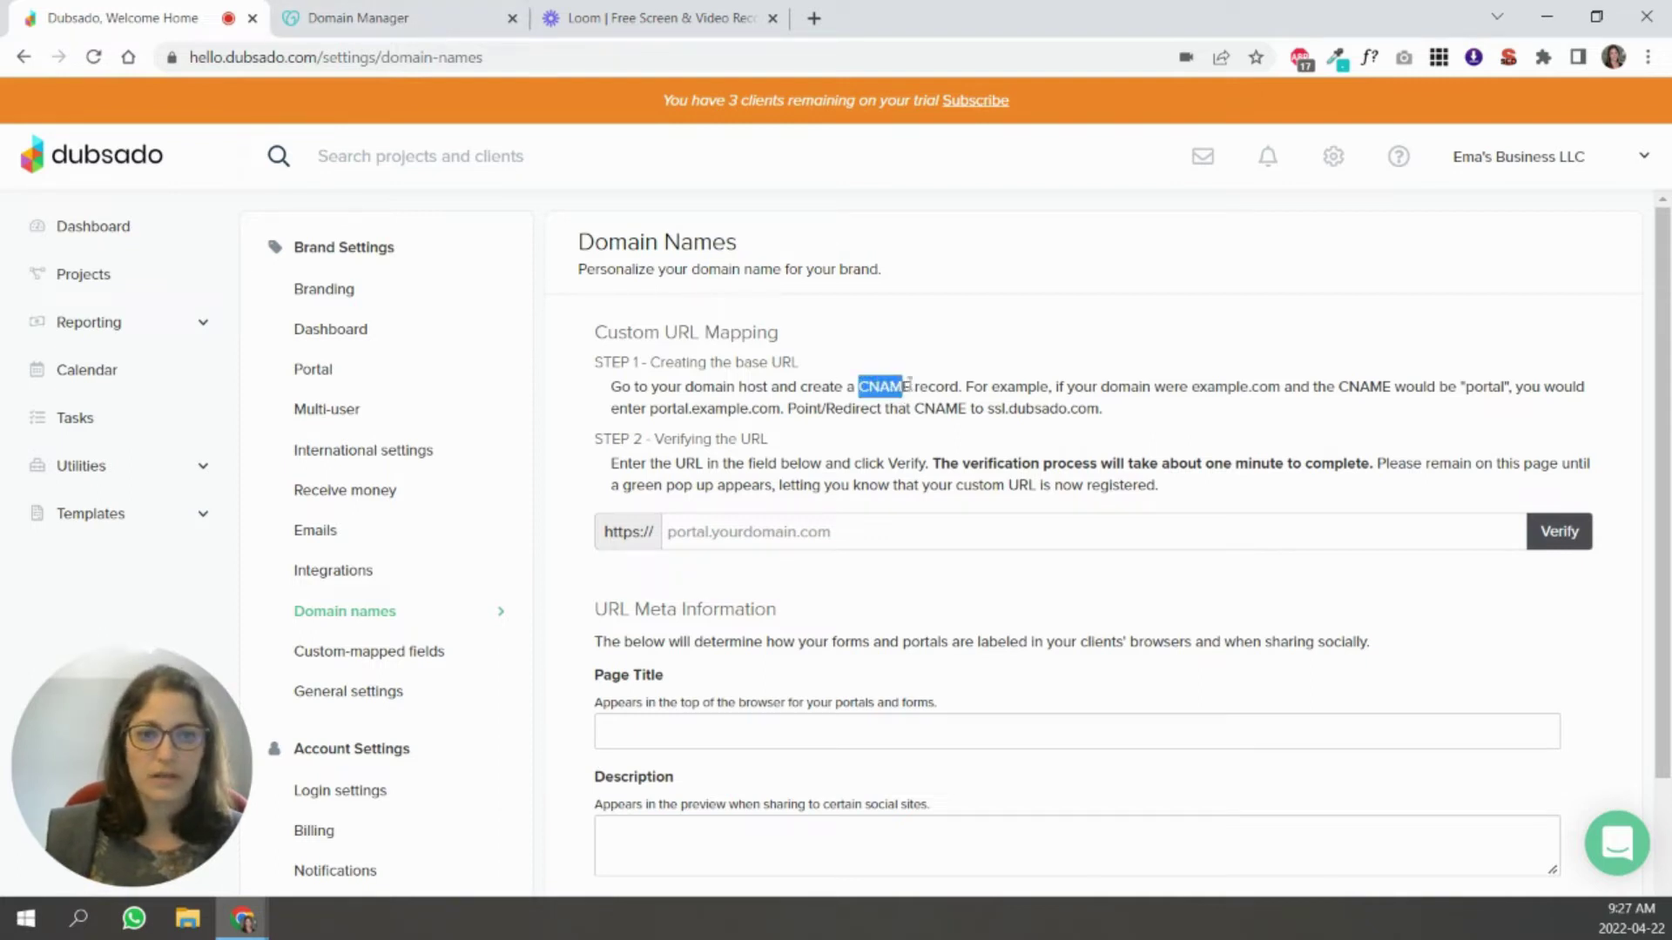
click(357, 14)
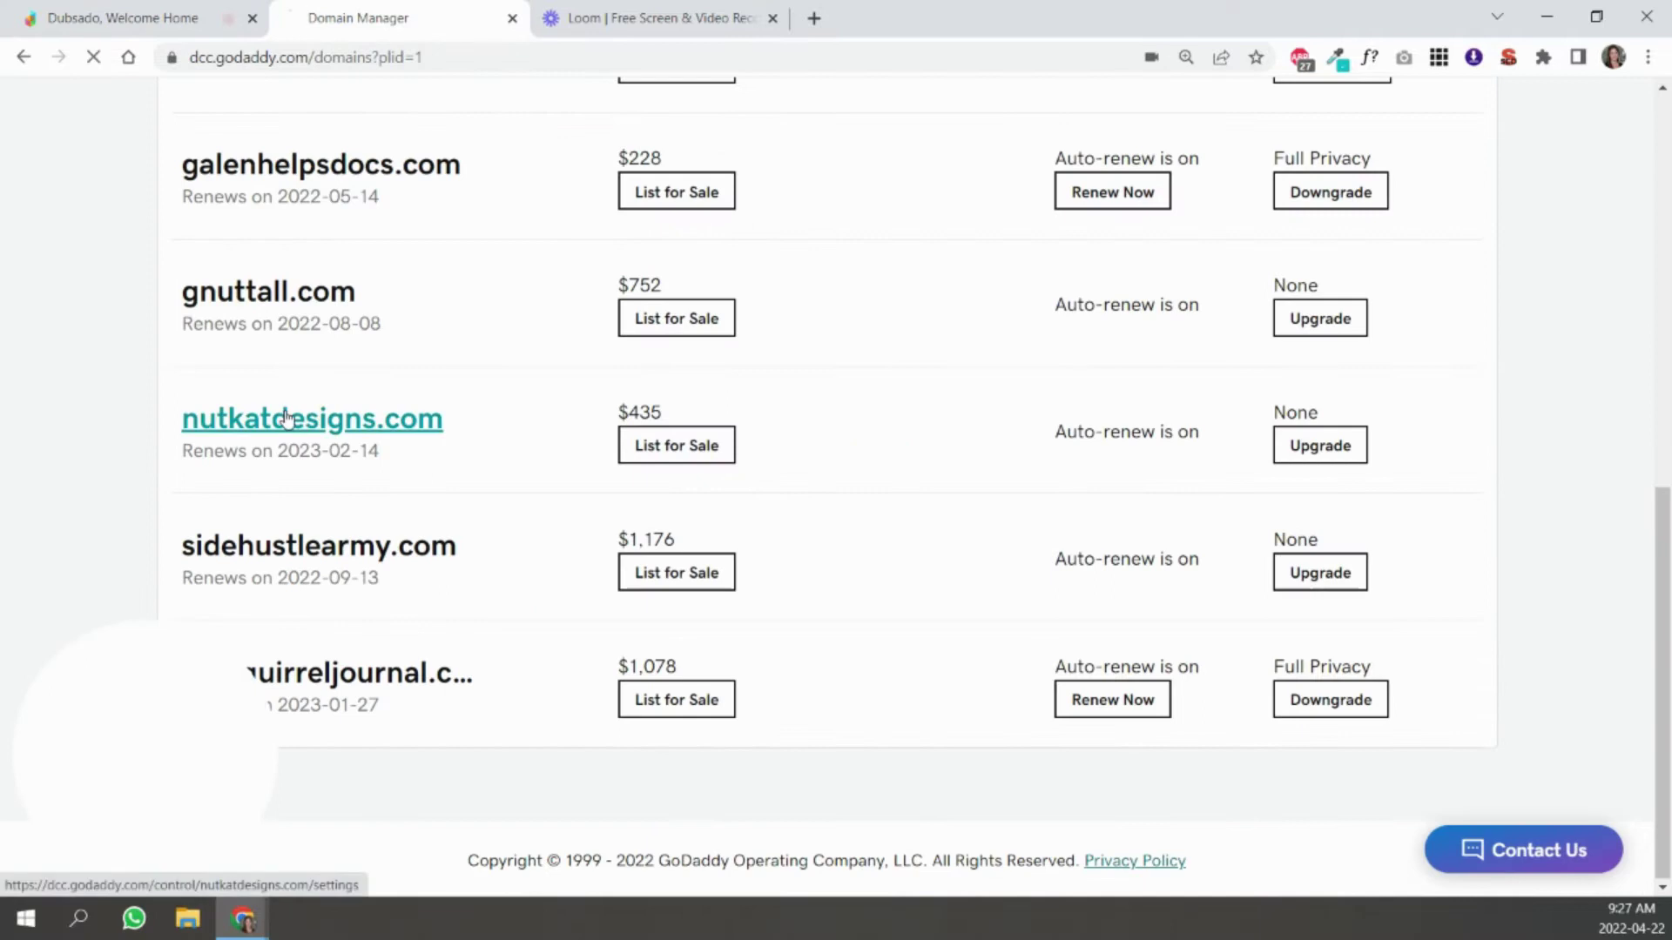
- Open DNS management for nutkatdesigns.com and start adding a new record
click(315, 418)
scroll(1176, 523, down, 3)
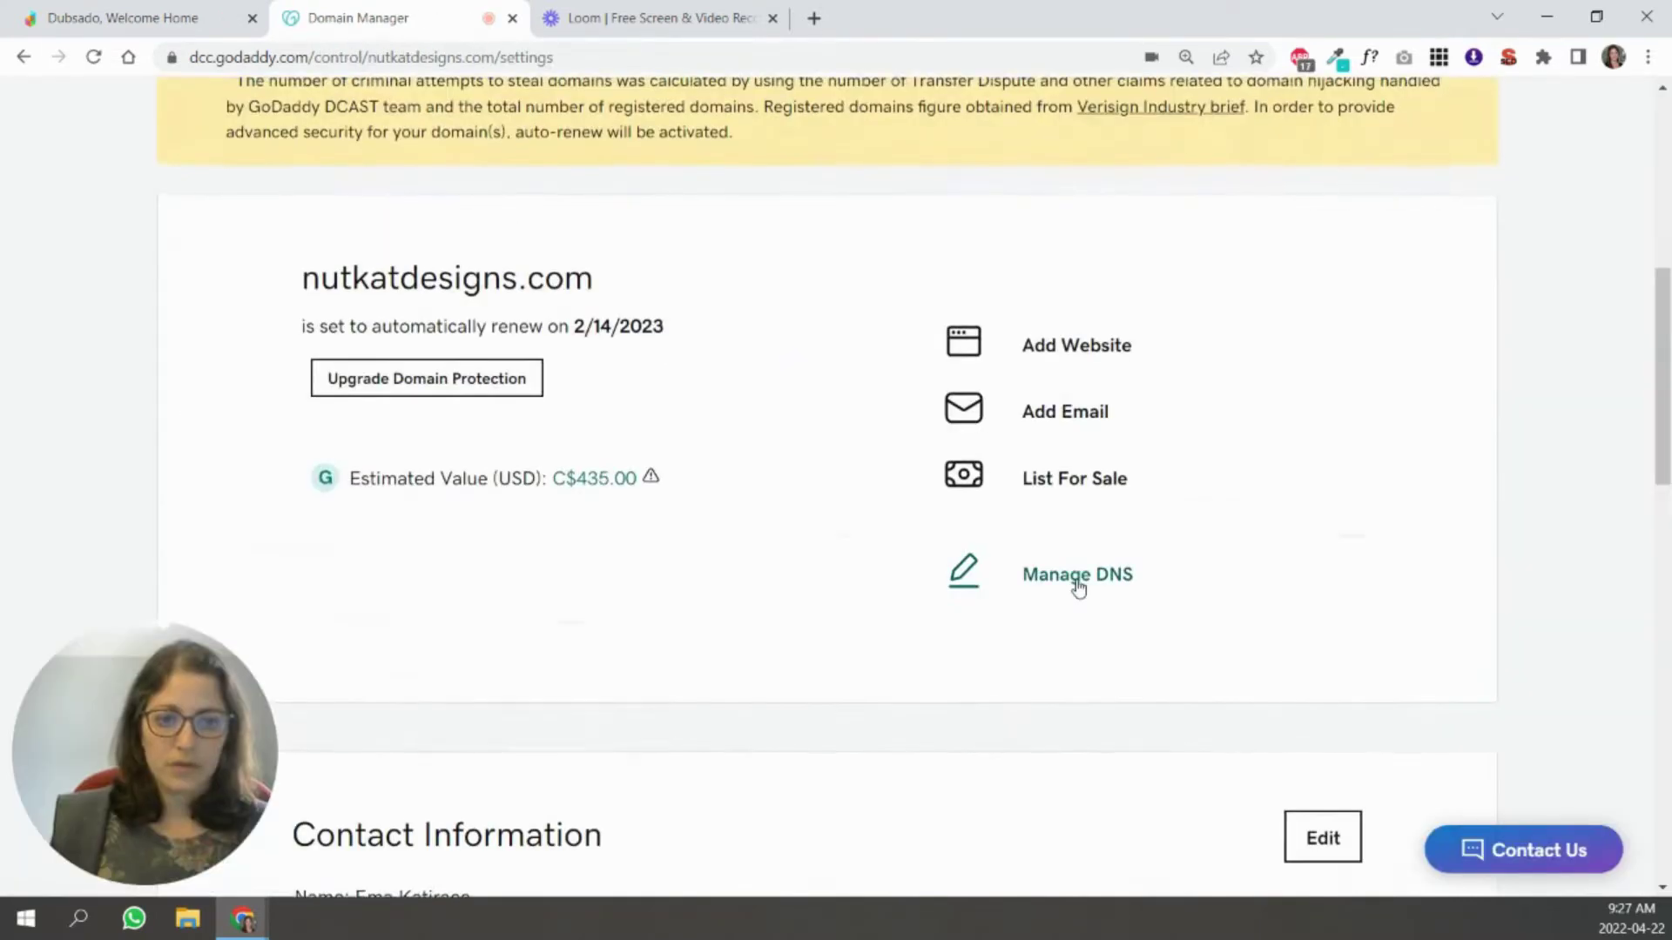
click(1078, 577)
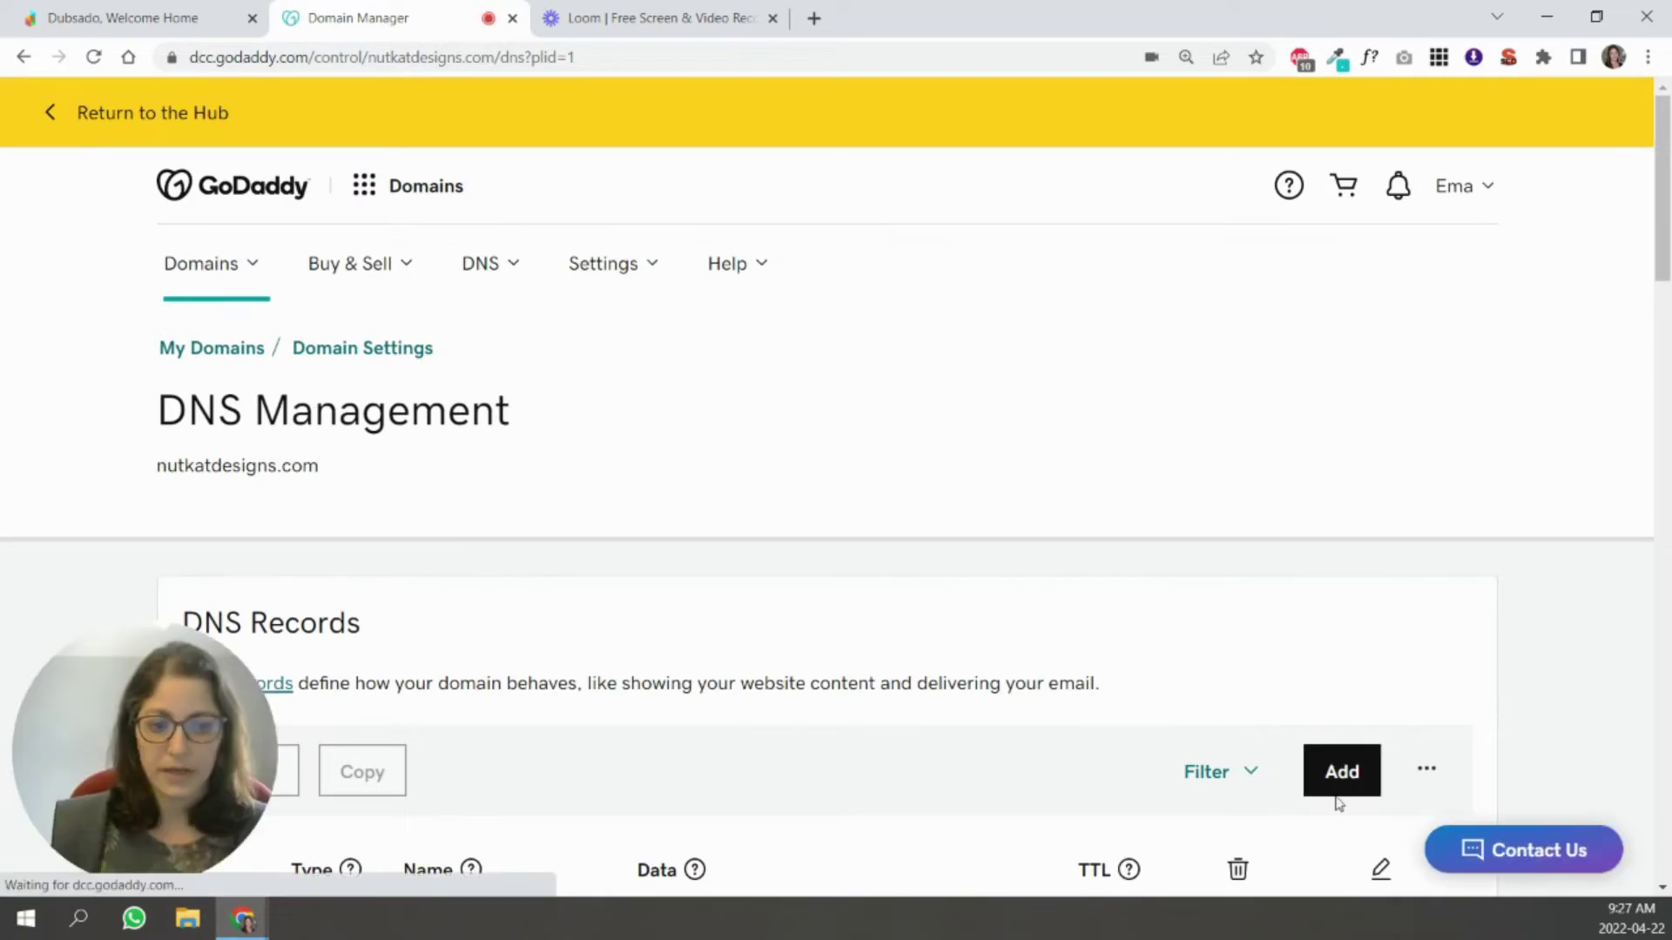
click(1359, 782)
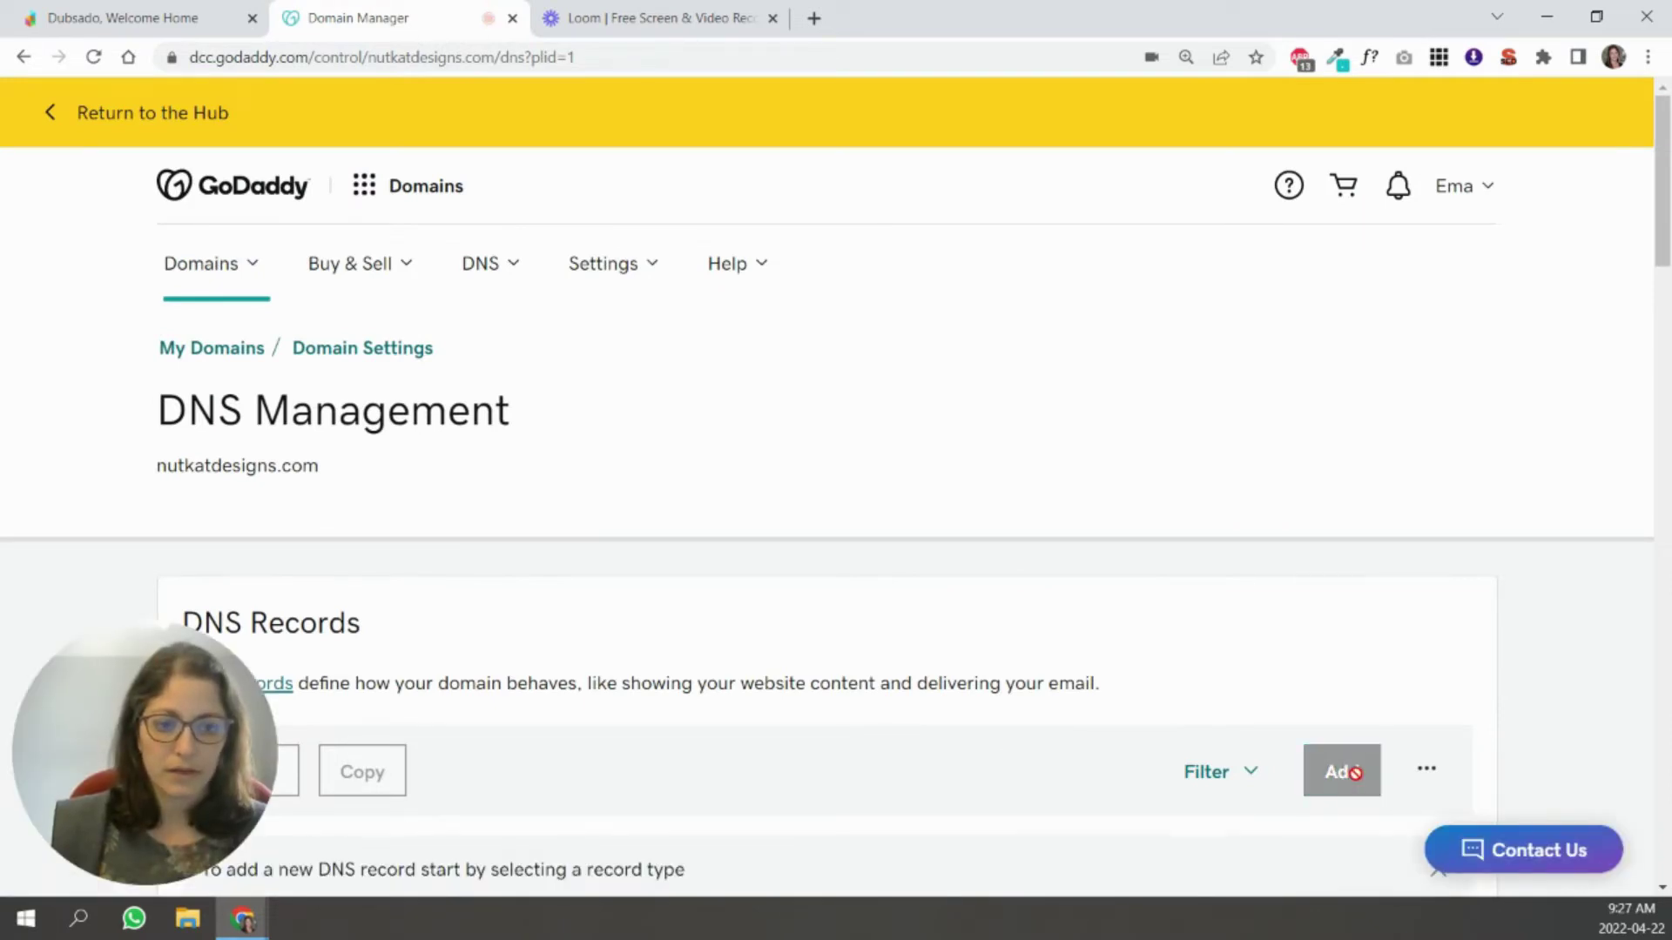
scroll(828, 596, down, 1)
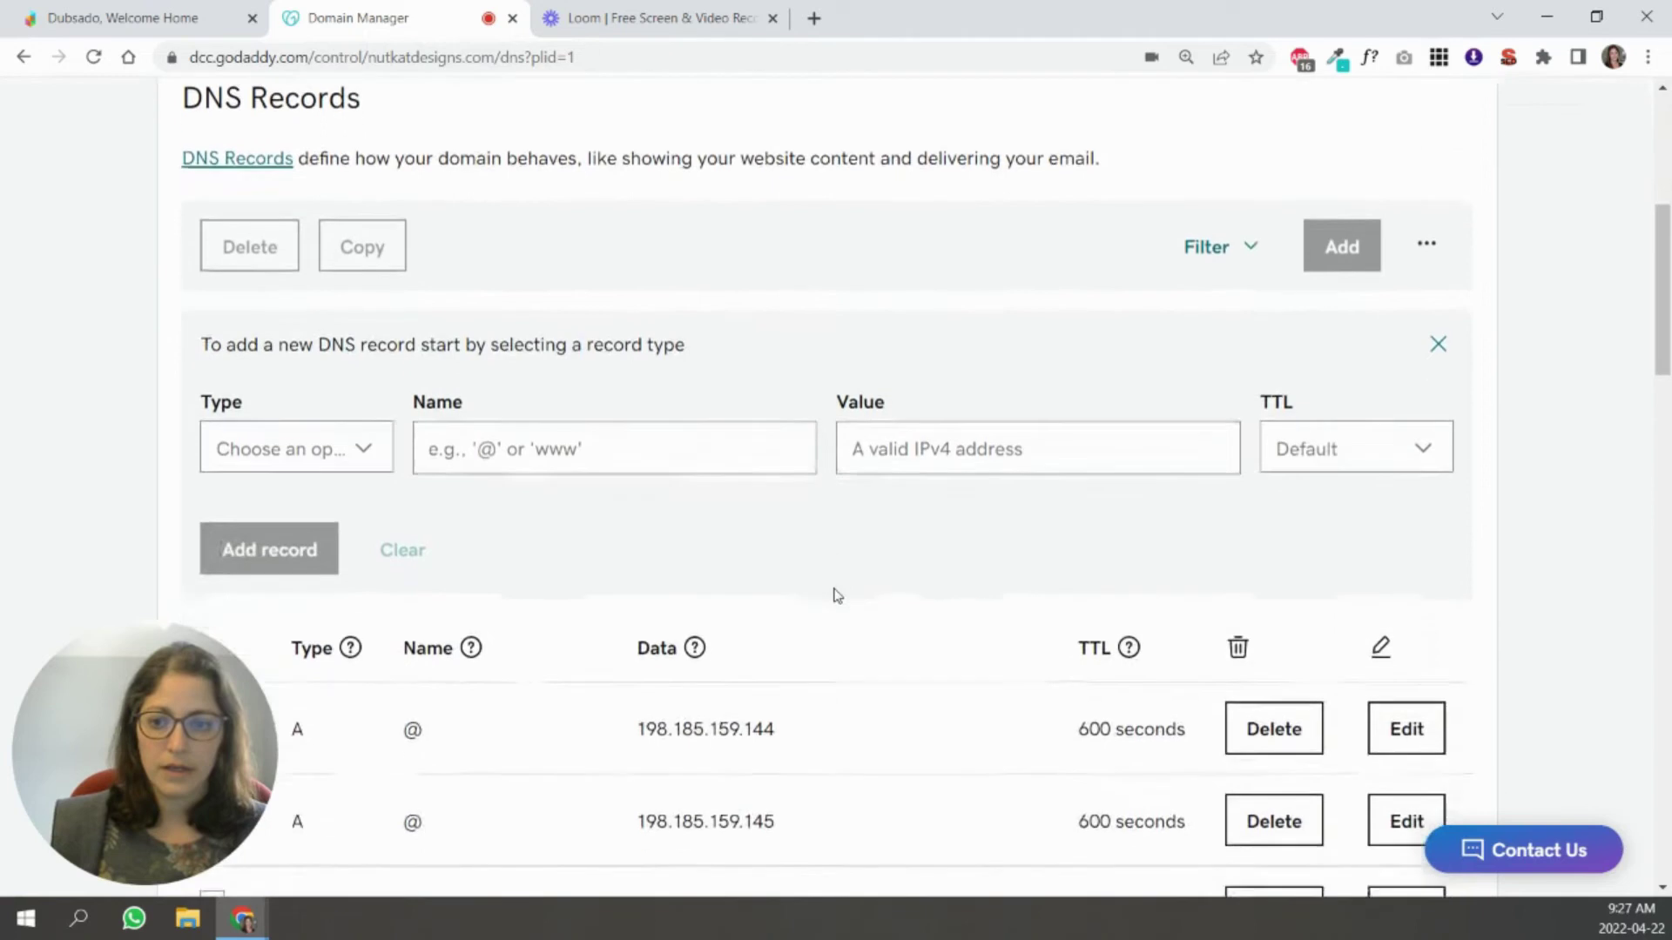
scroll(432, 720, up, 1)
- Save a CNAME record named portal with the value ssl.dubsado.com
click(336, 650)
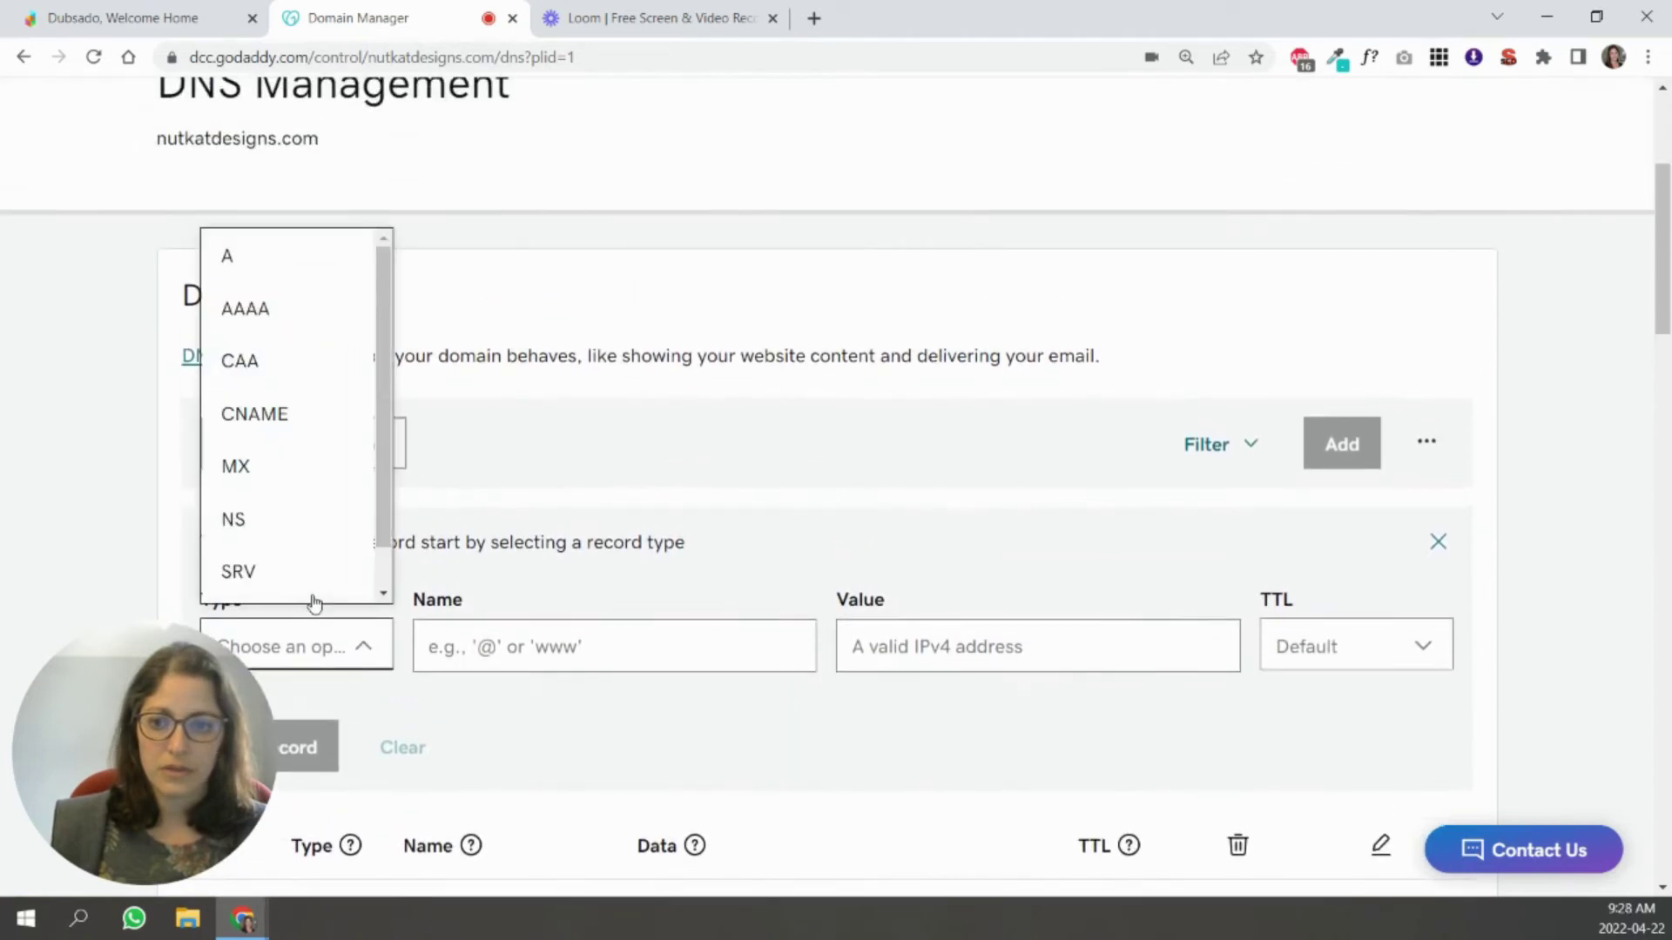
click(255, 413)
click(533, 650)
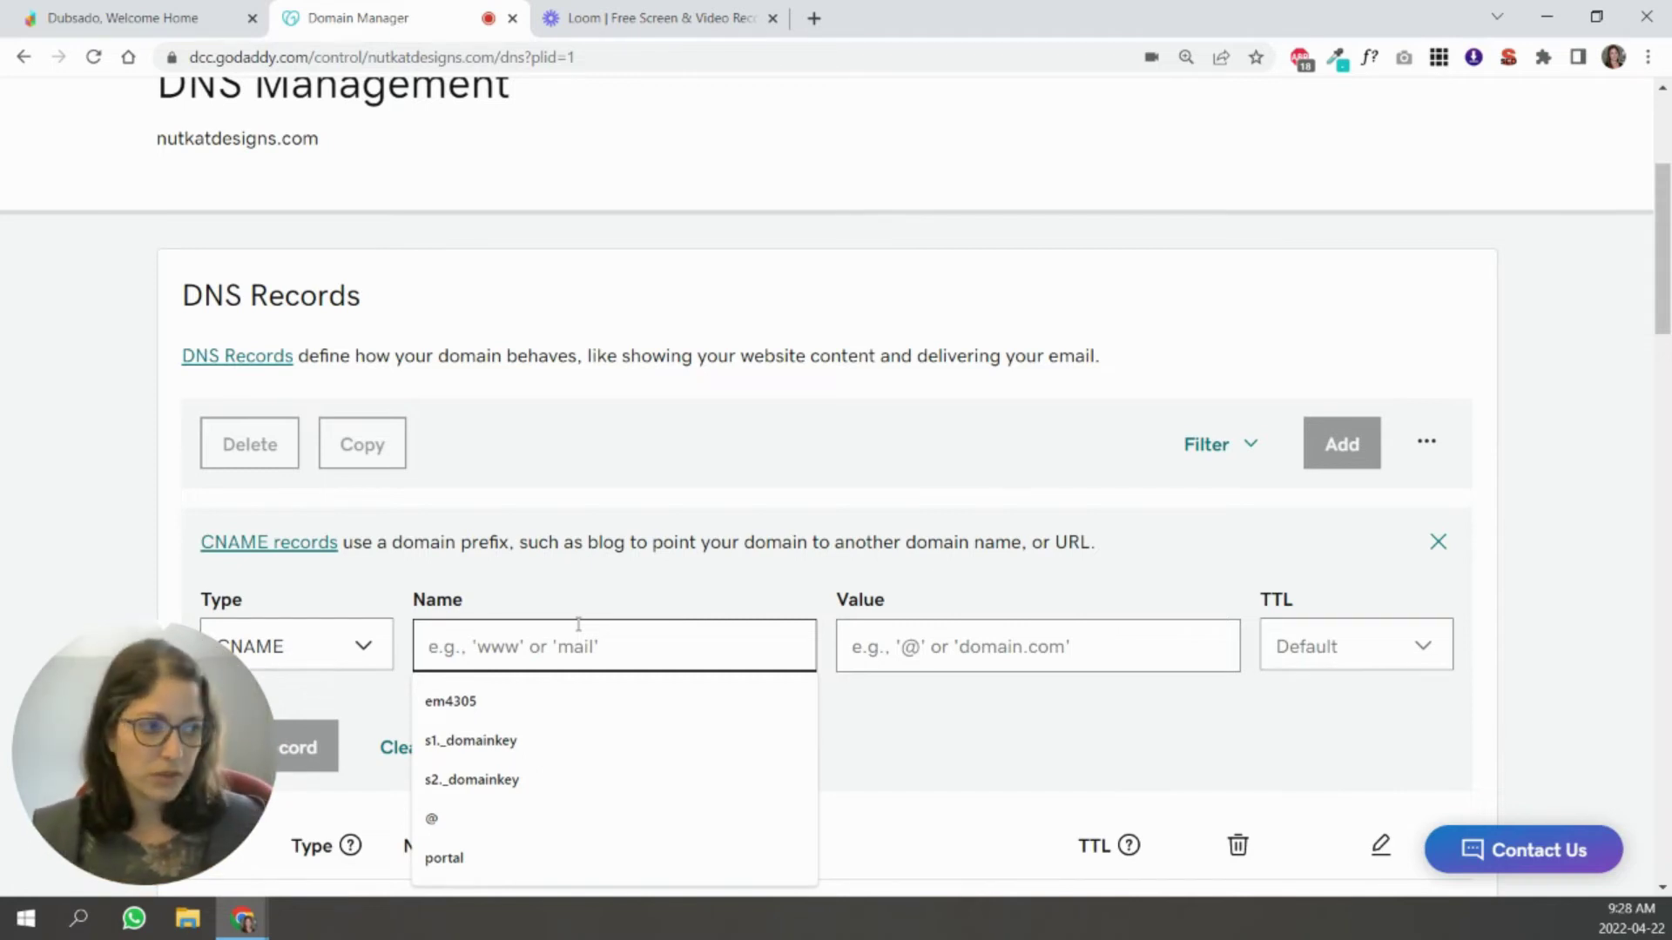
text(portal)
click(963, 557)
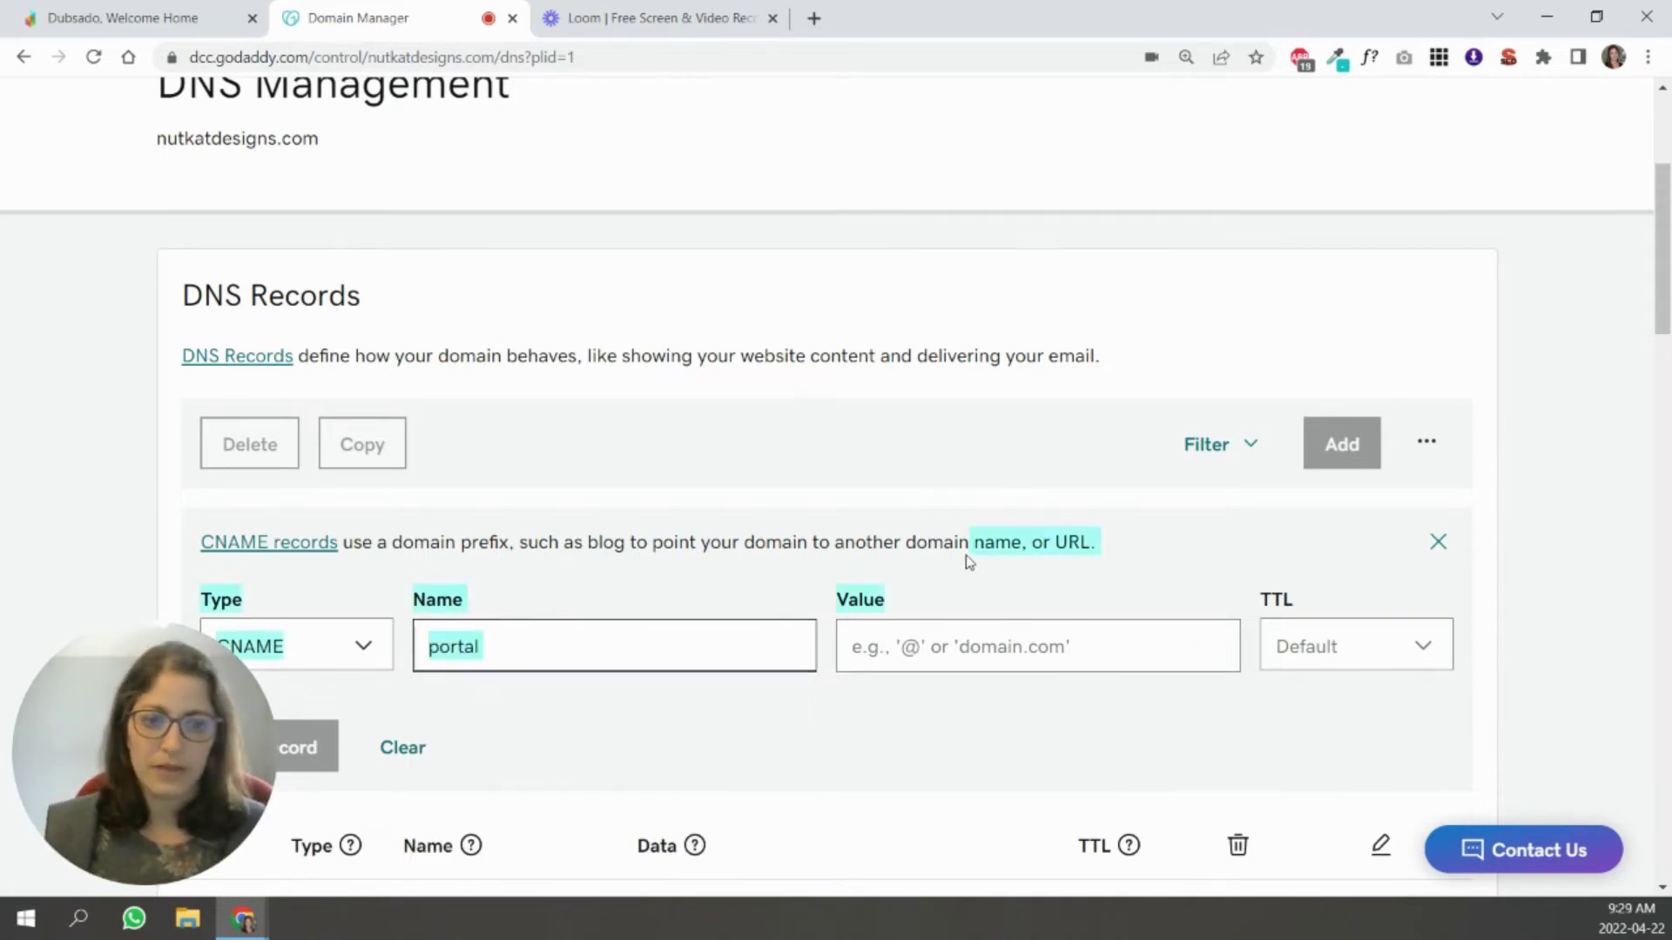
click(1058, 576)
click(996, 630)
text(ssl.dubsado.com)
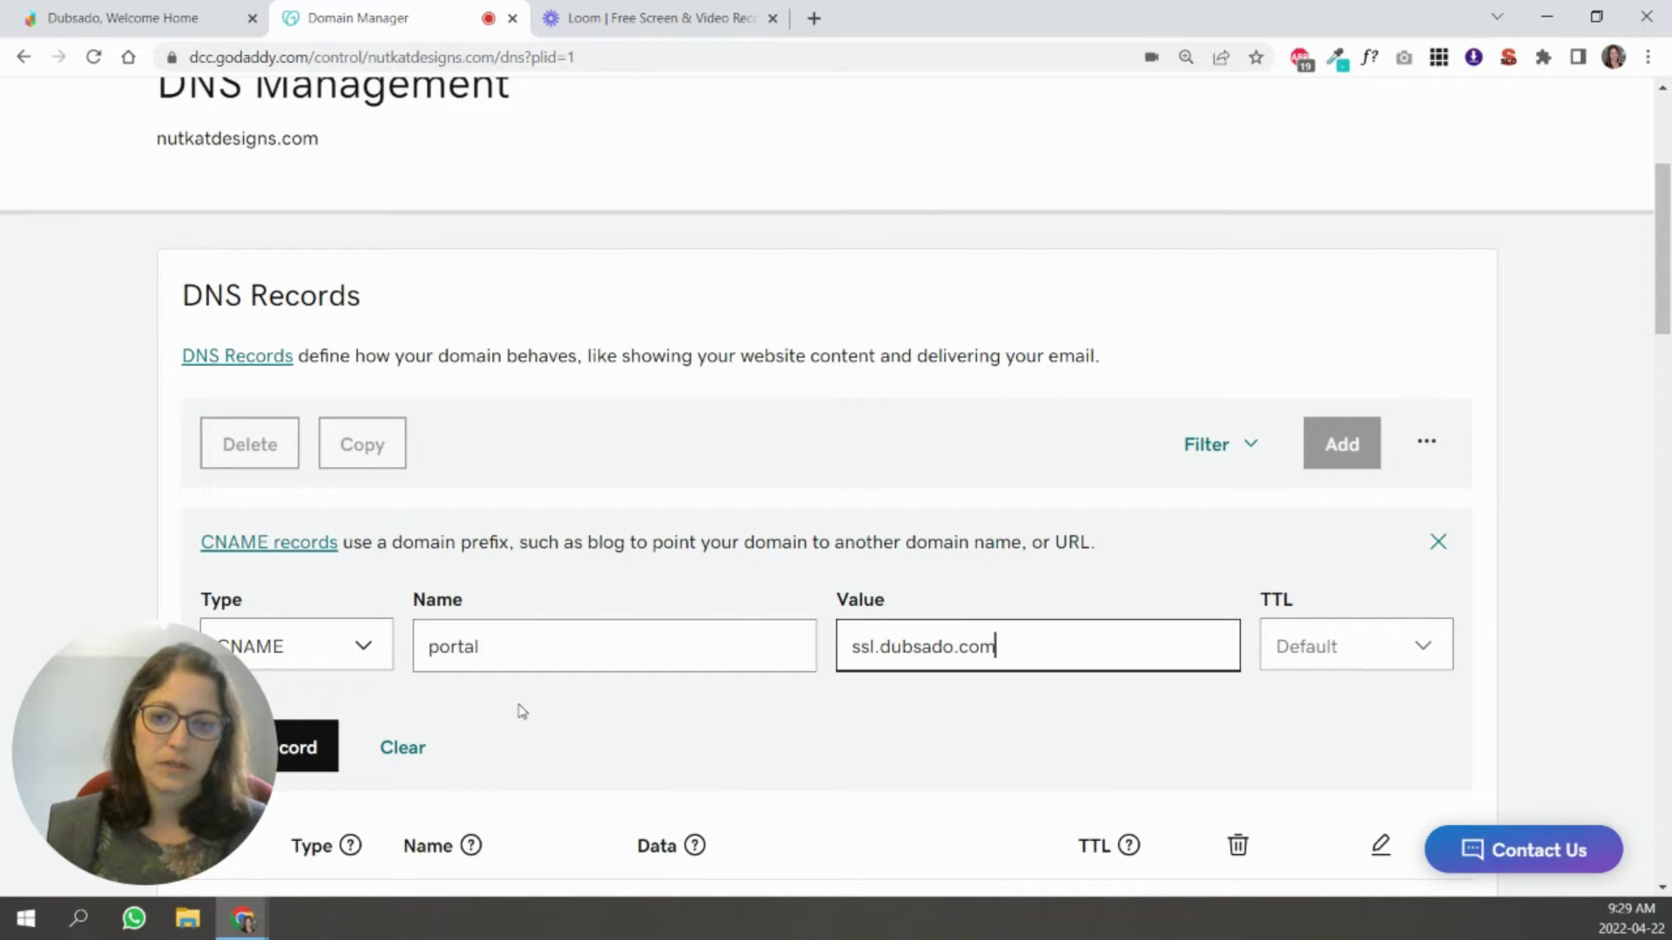
click(320, 747)
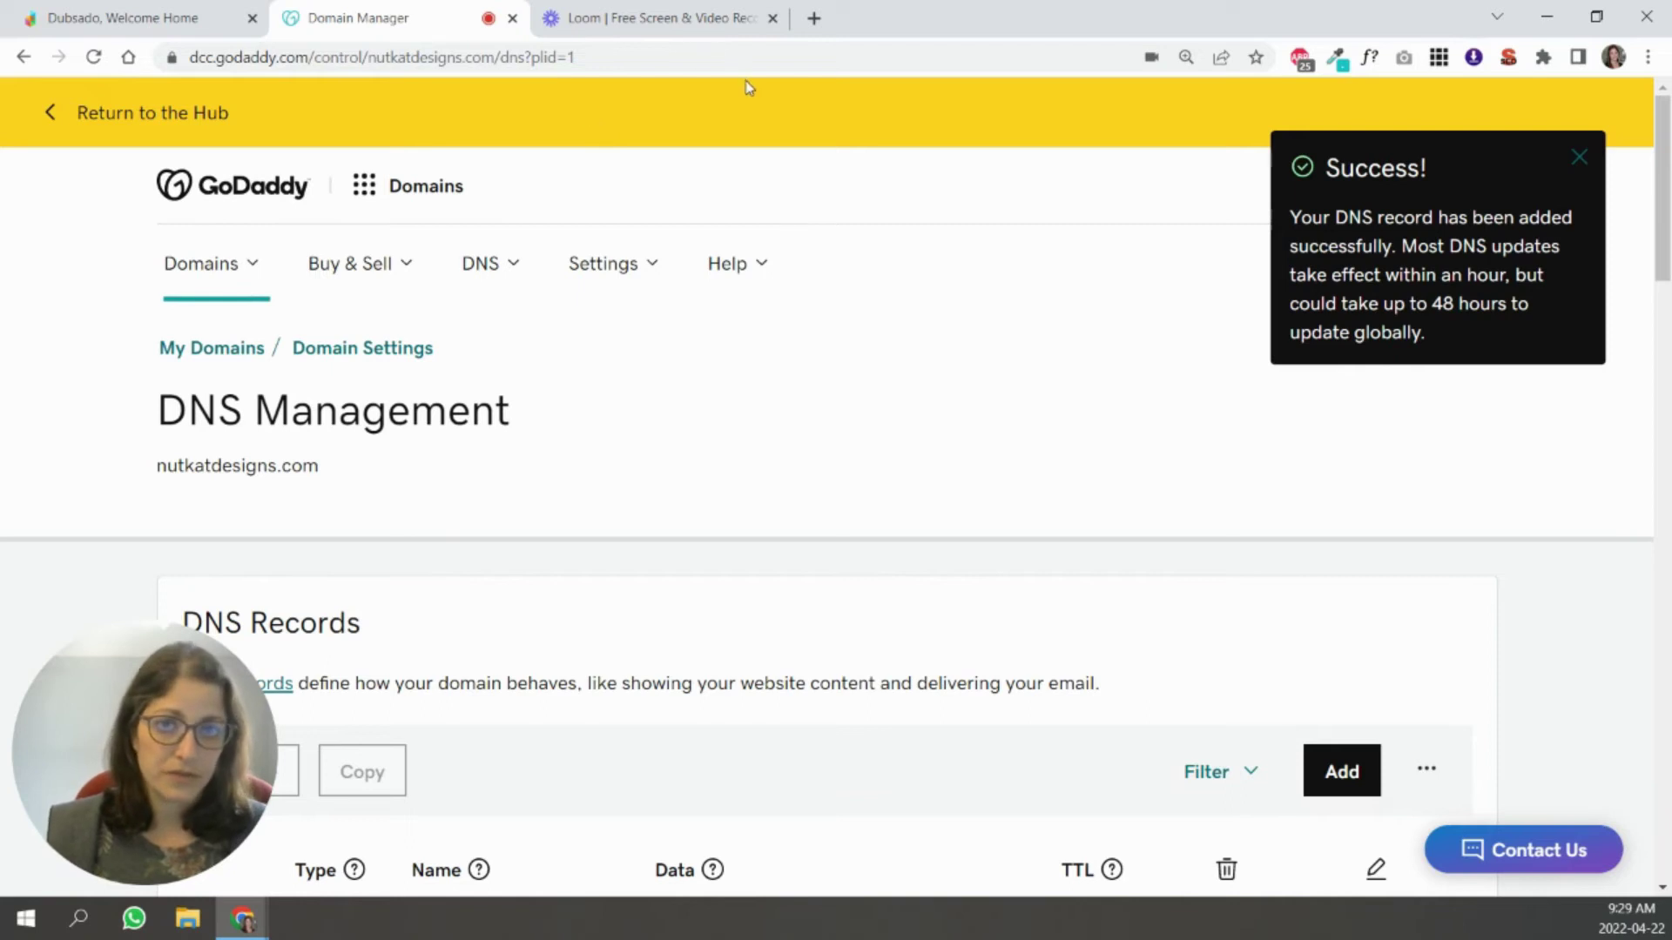
- Enter portal.nutkatdesigns.com as Dubsado's custom portal URL and verify it
click(190, 17)
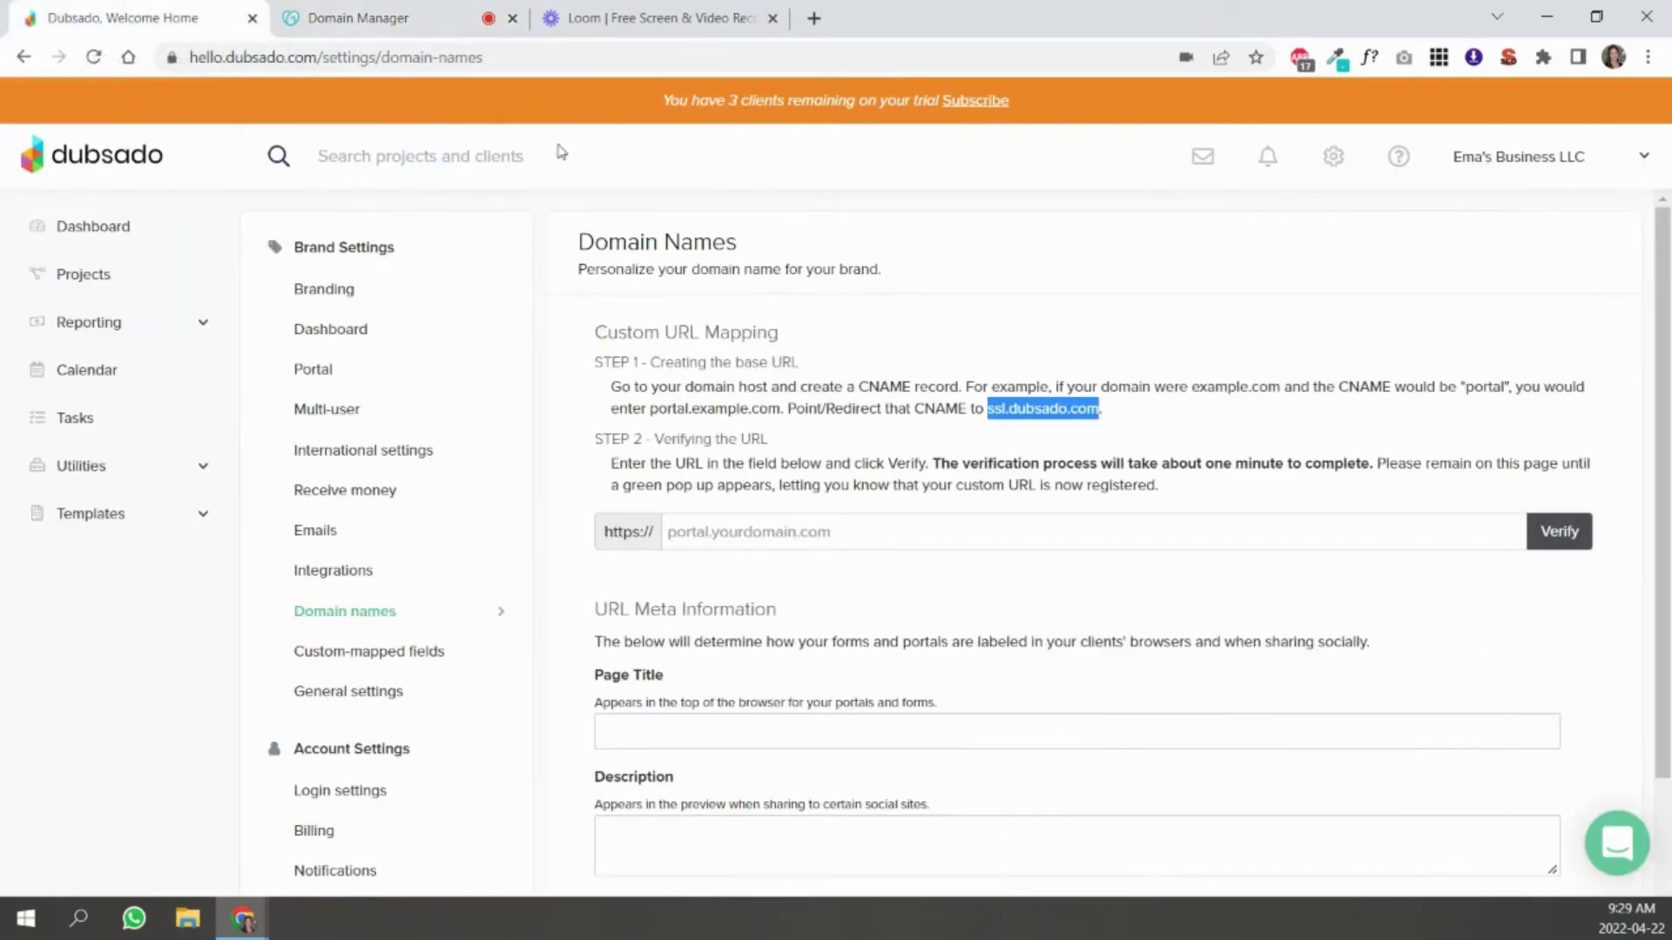
click(791, 537)
text(p)
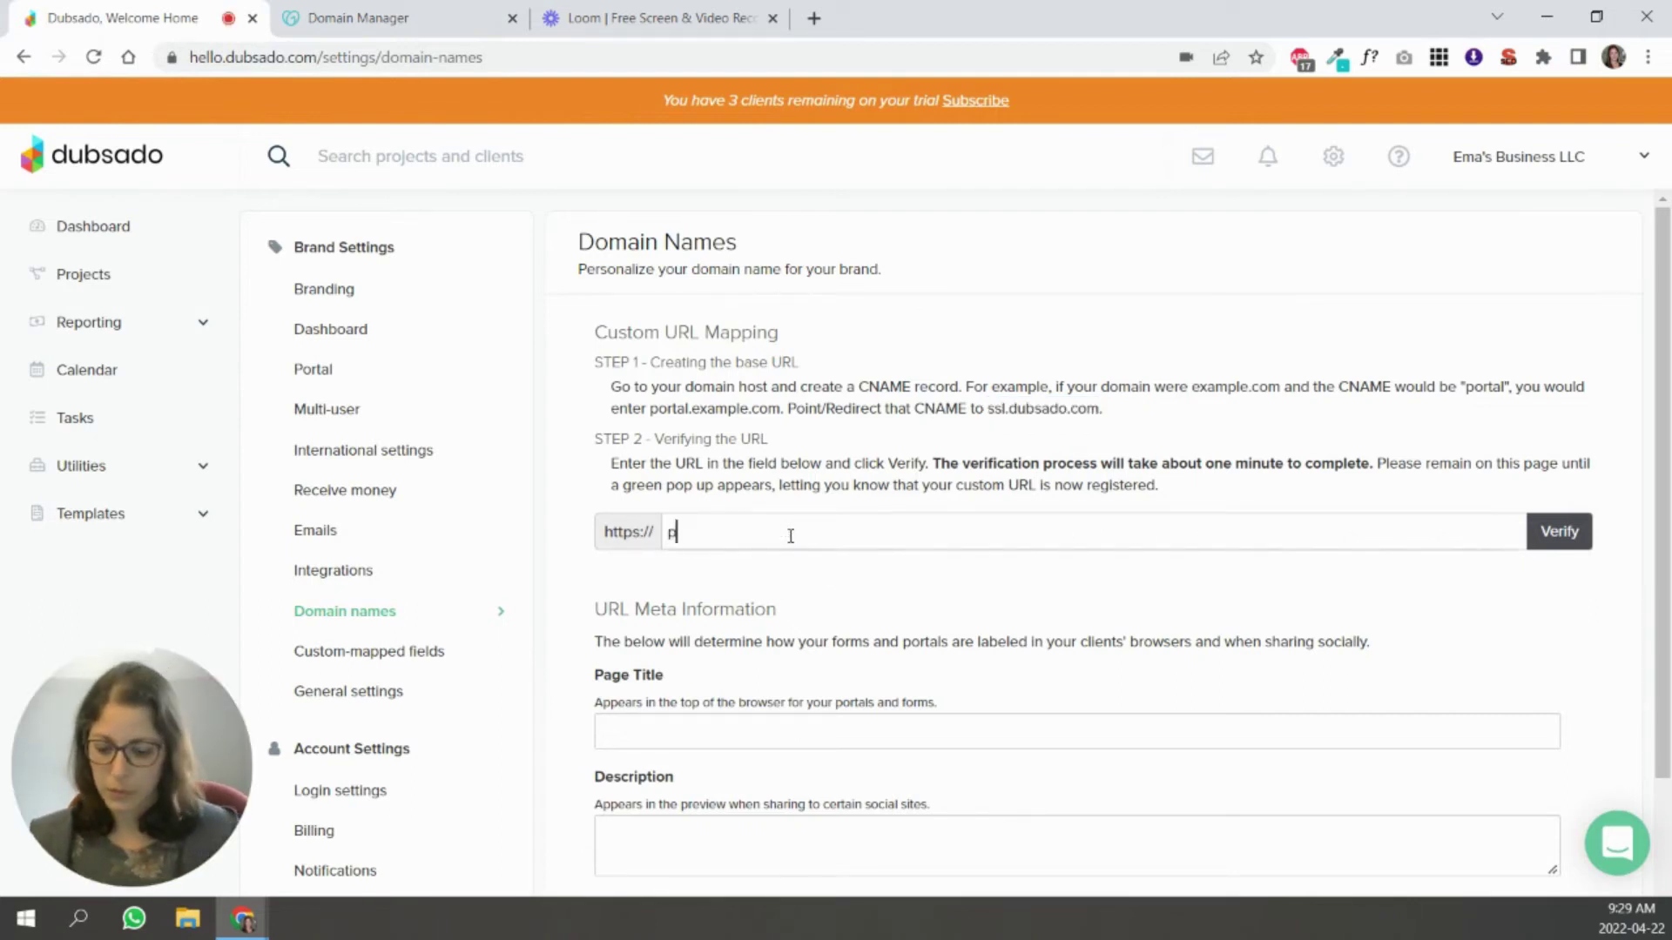
text(ortal.nutkatdesi)
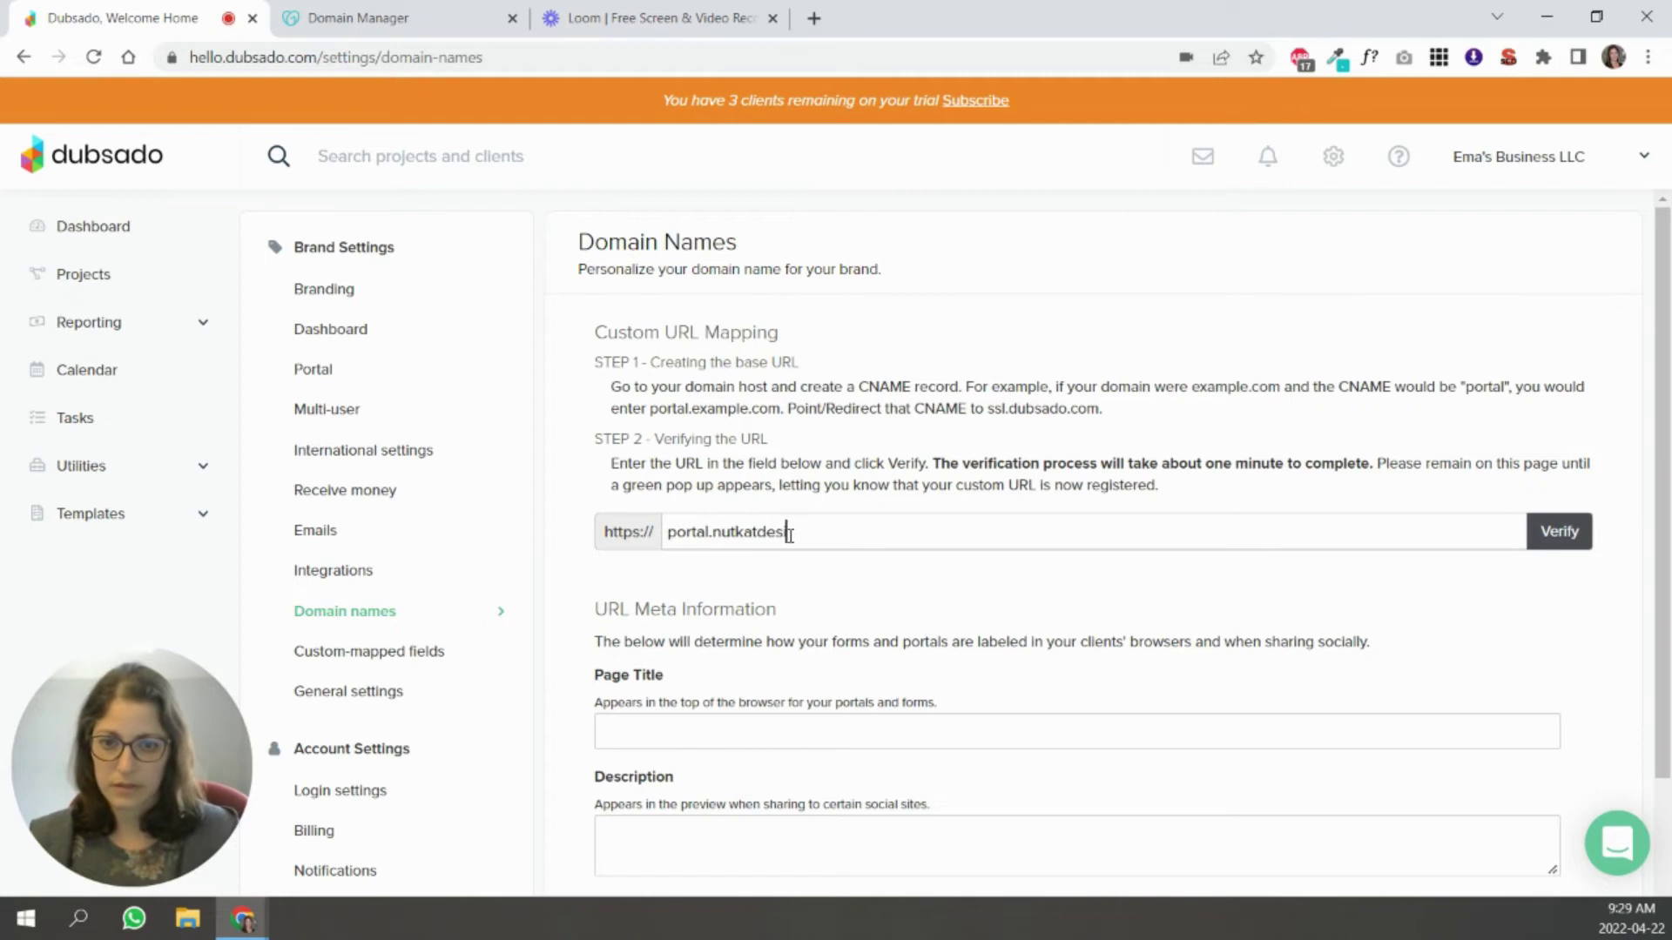
text(gns.com)
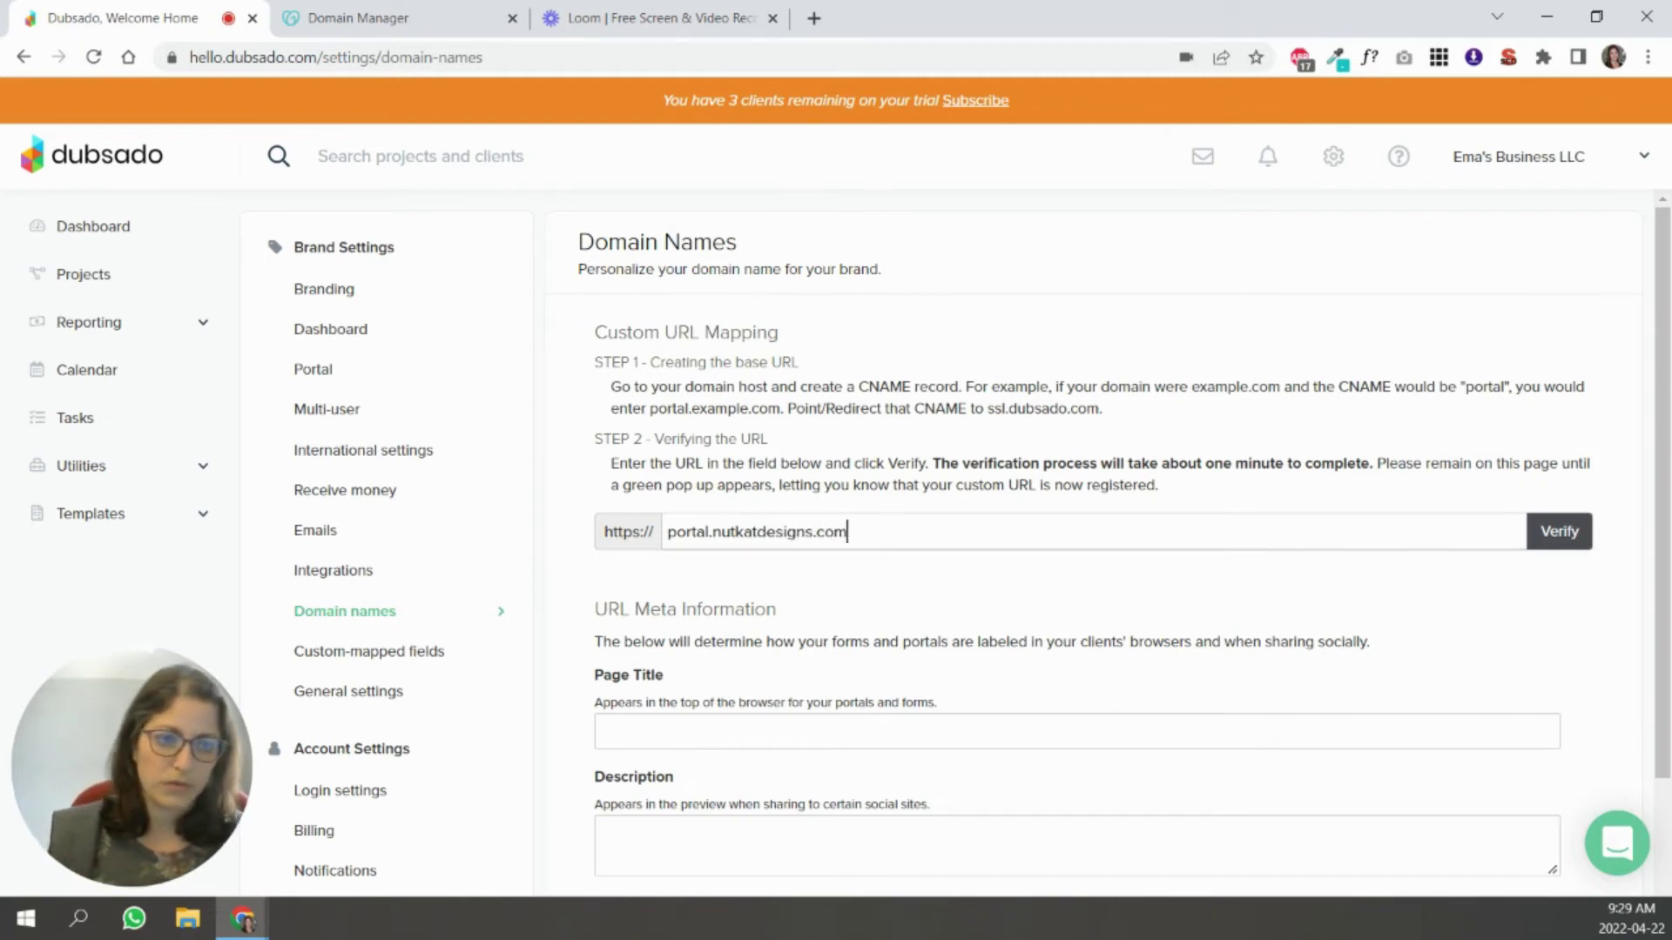
click(1564, 533)
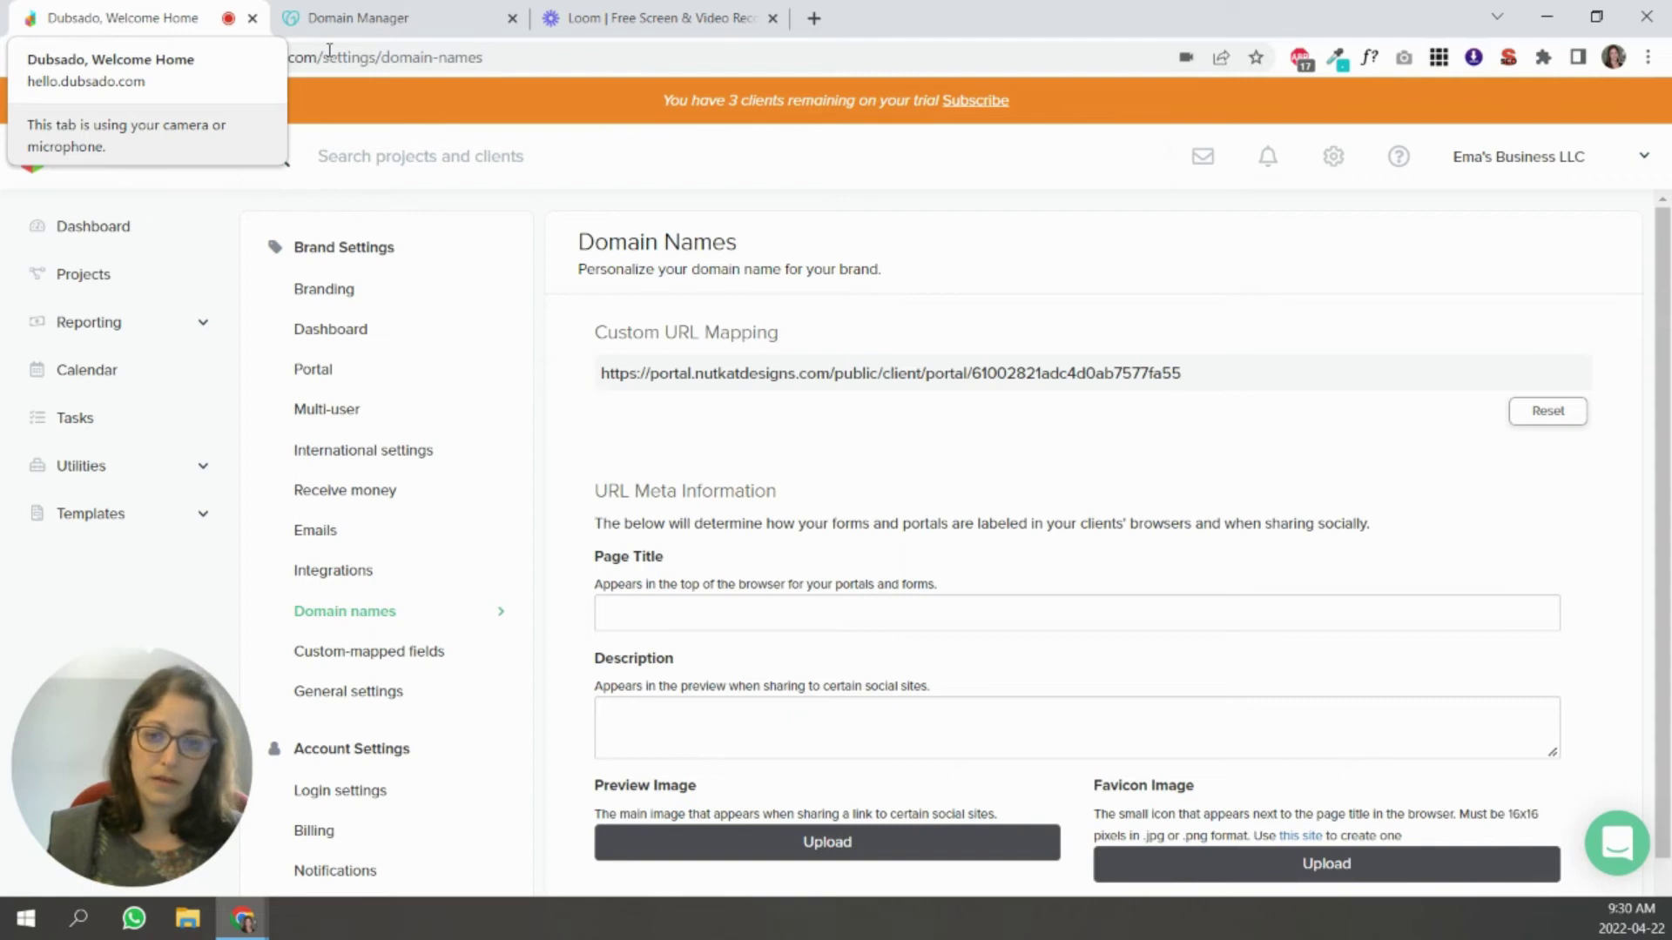
- Enter 'Nutkat Designs' as the page title, correcting the misspelled letters
click(777, 607)
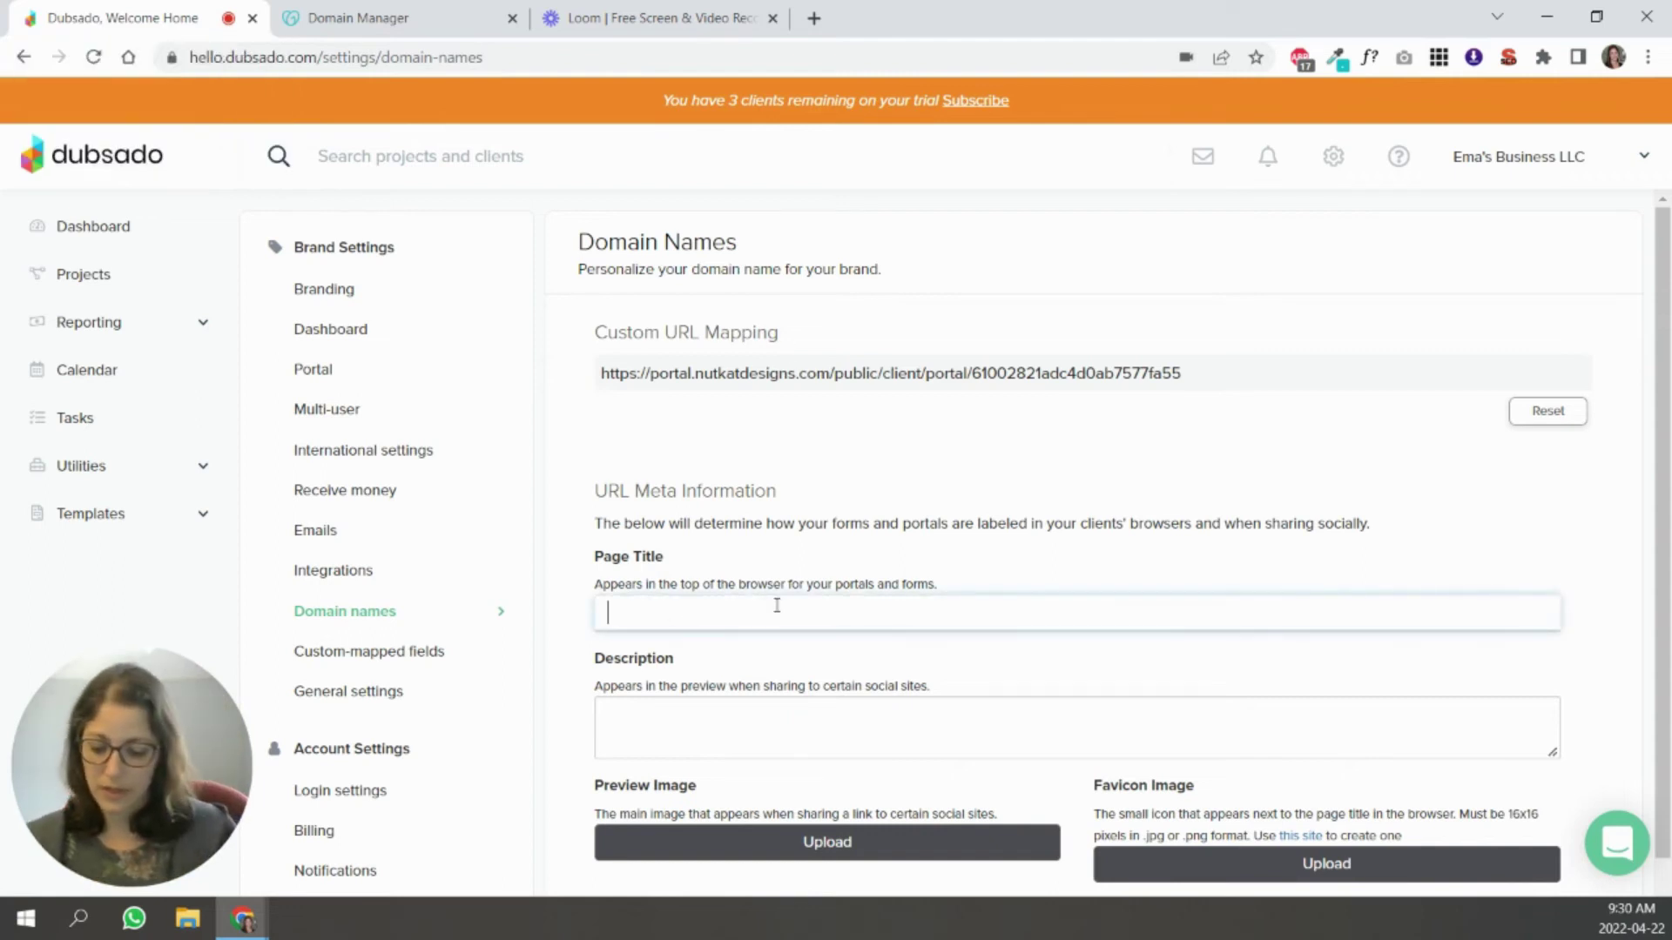
text(Nutkat Deis)
key(BackSpace)
key(BackSpace)
text(si)
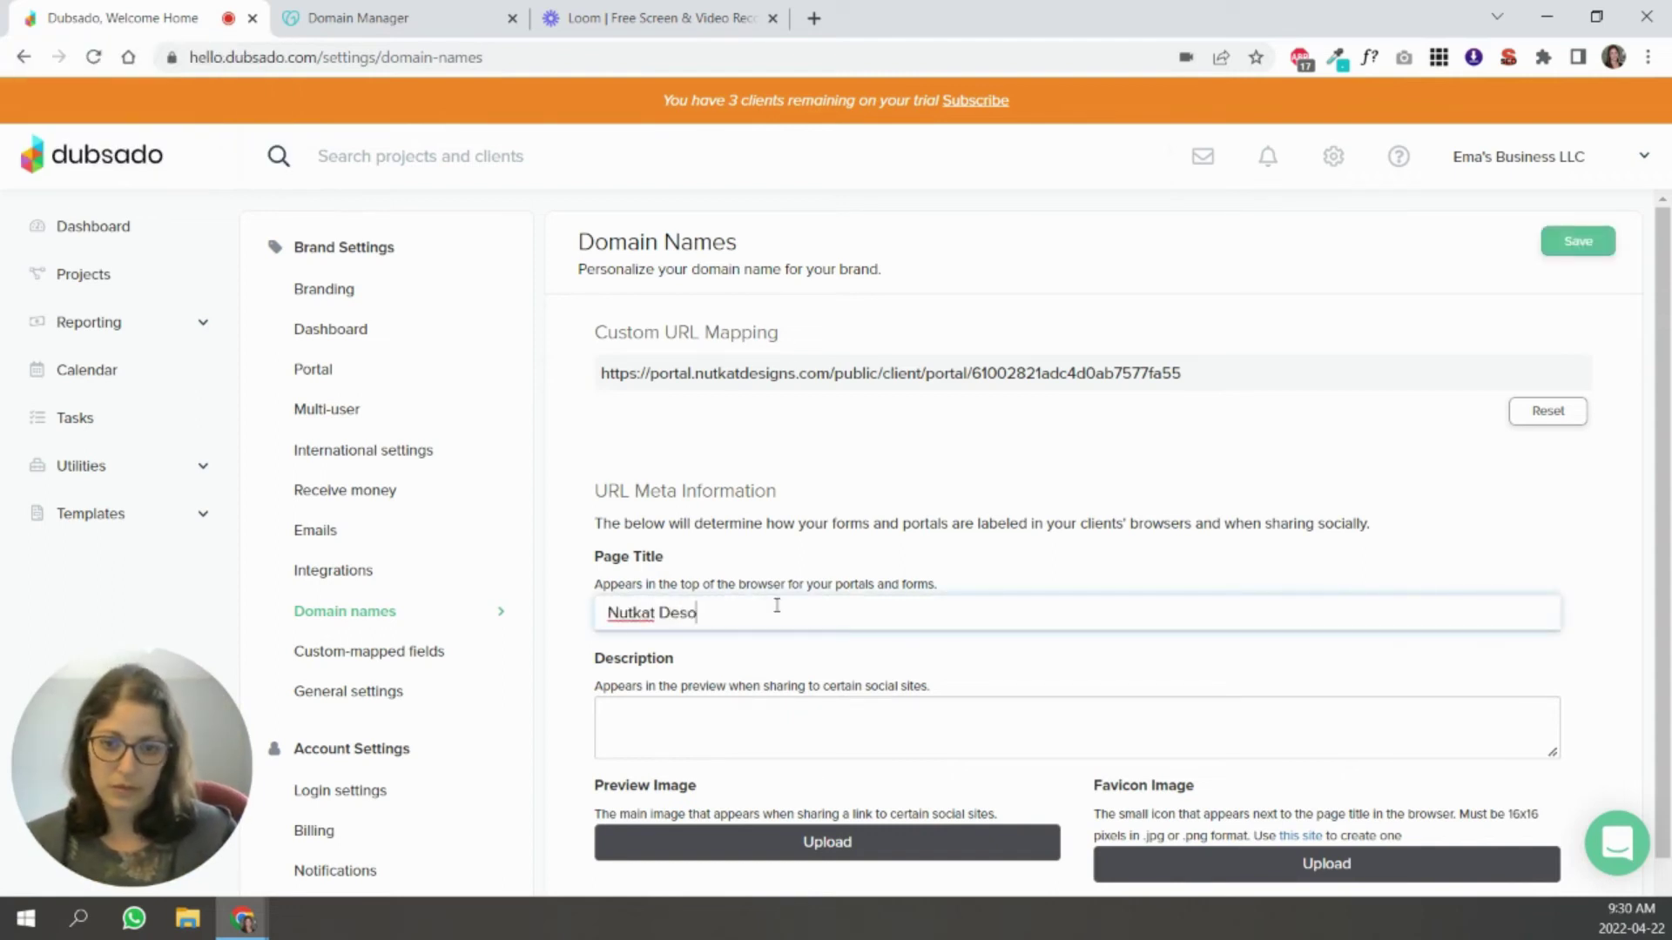
key(BackSpace)
text(oi)
key(BackSpace)
key(BackSpace)
text(ig)
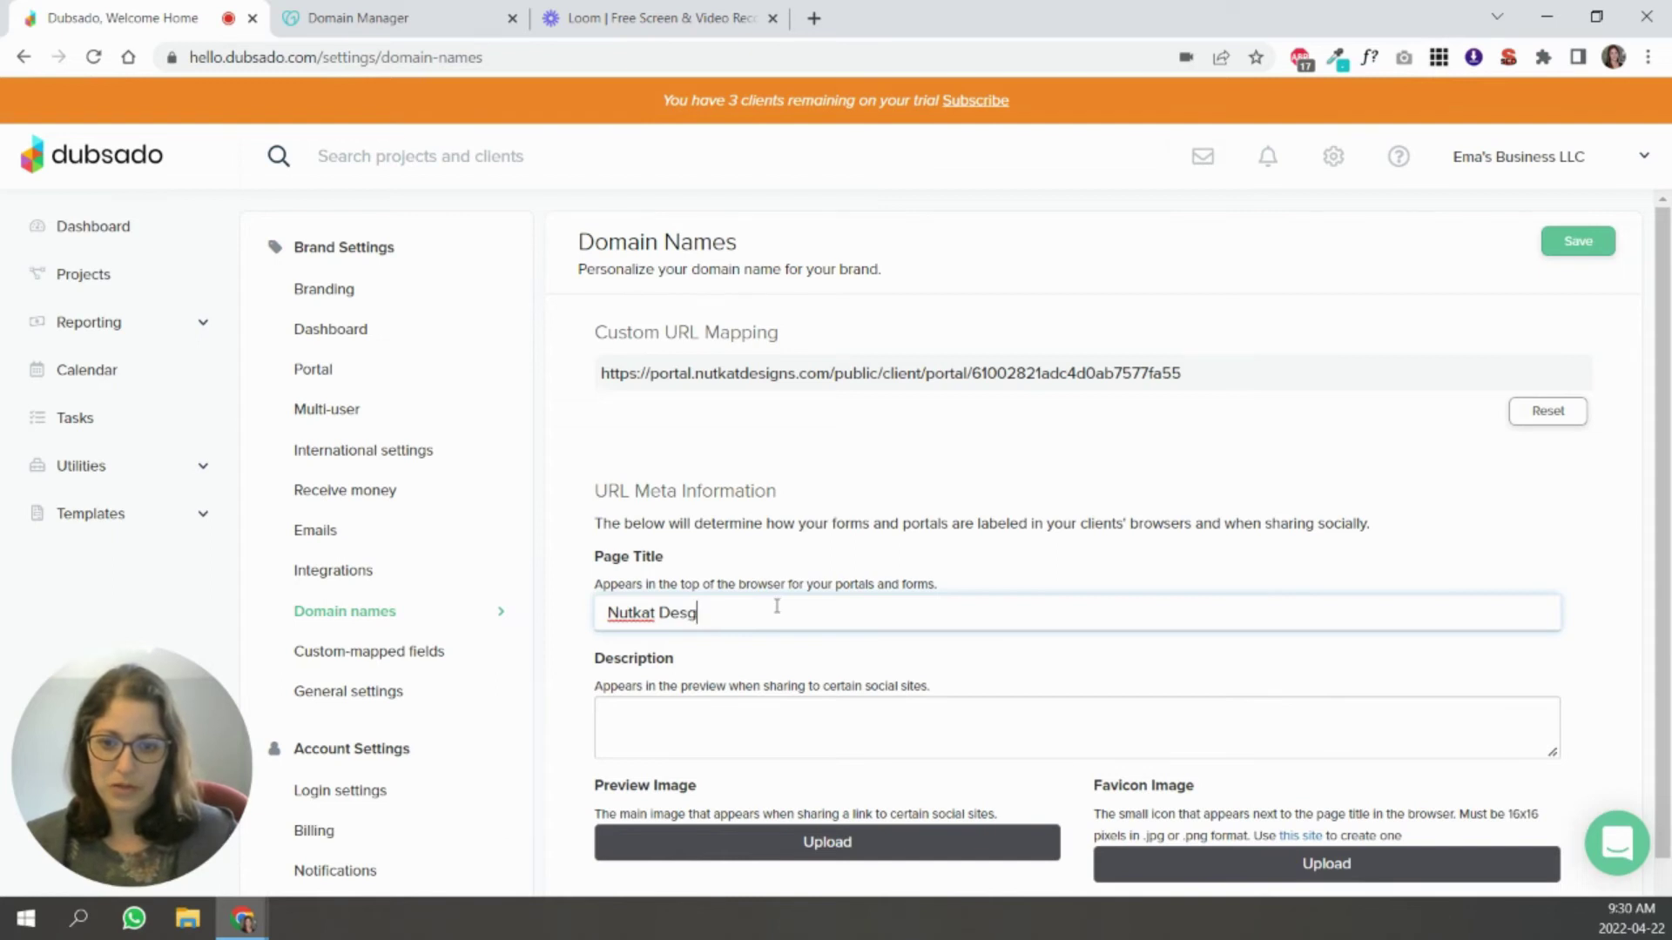
text(ns)
key(BackSpace)
key(BackSpace)
key(BackSpace)
text(igns)
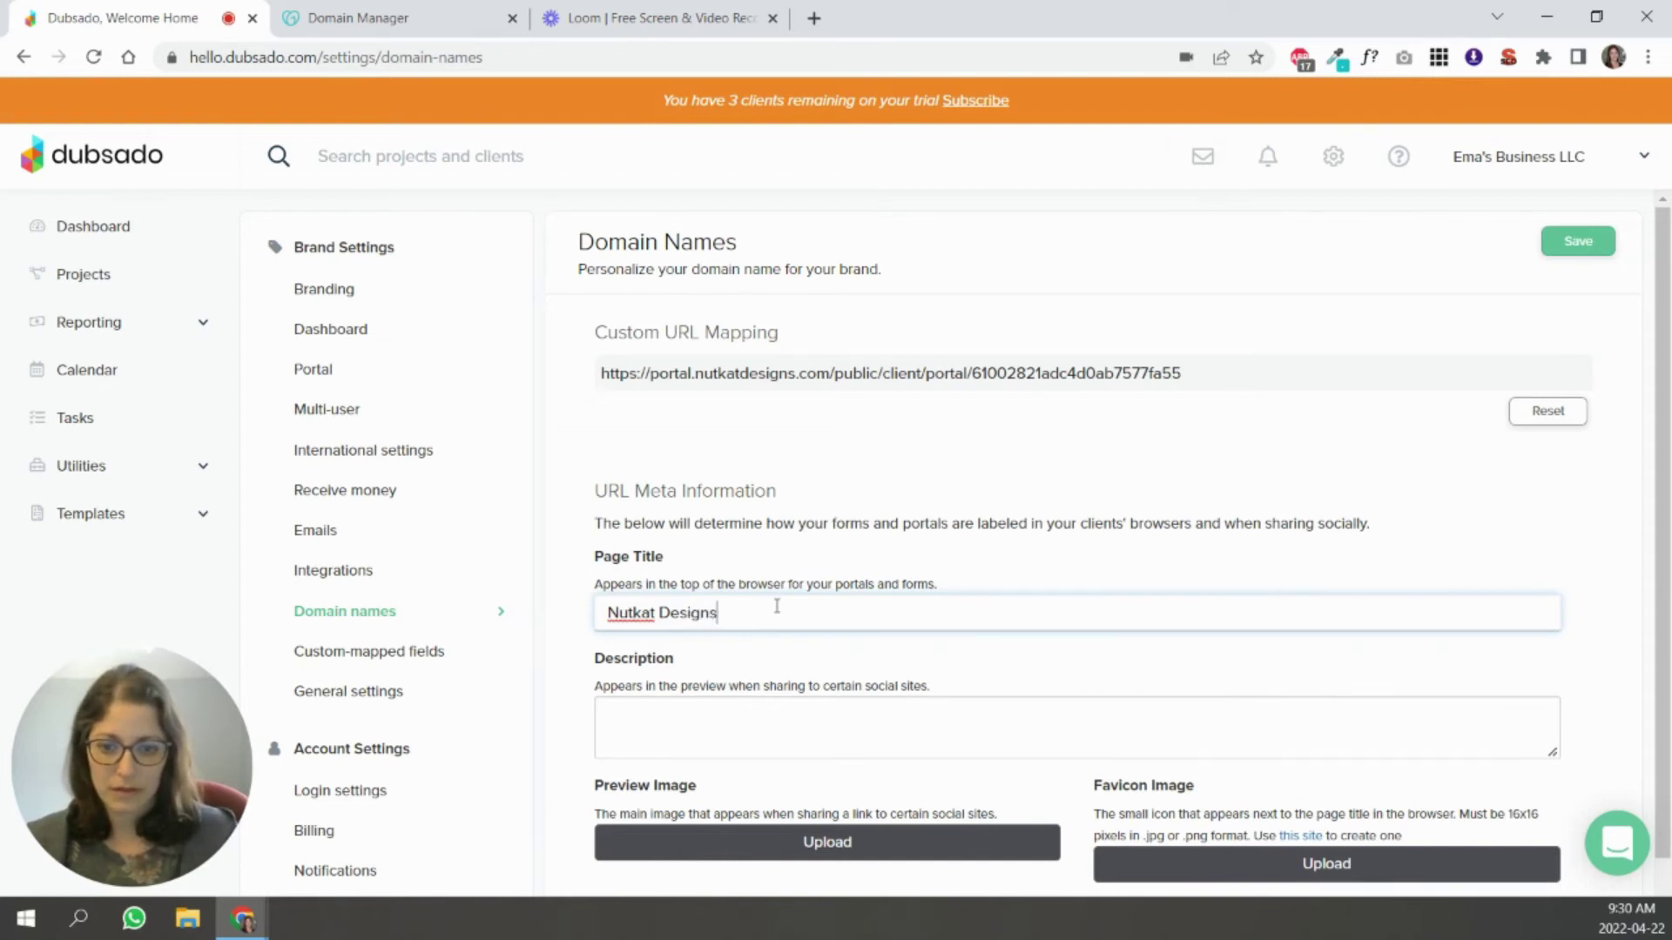
click(957, 731)
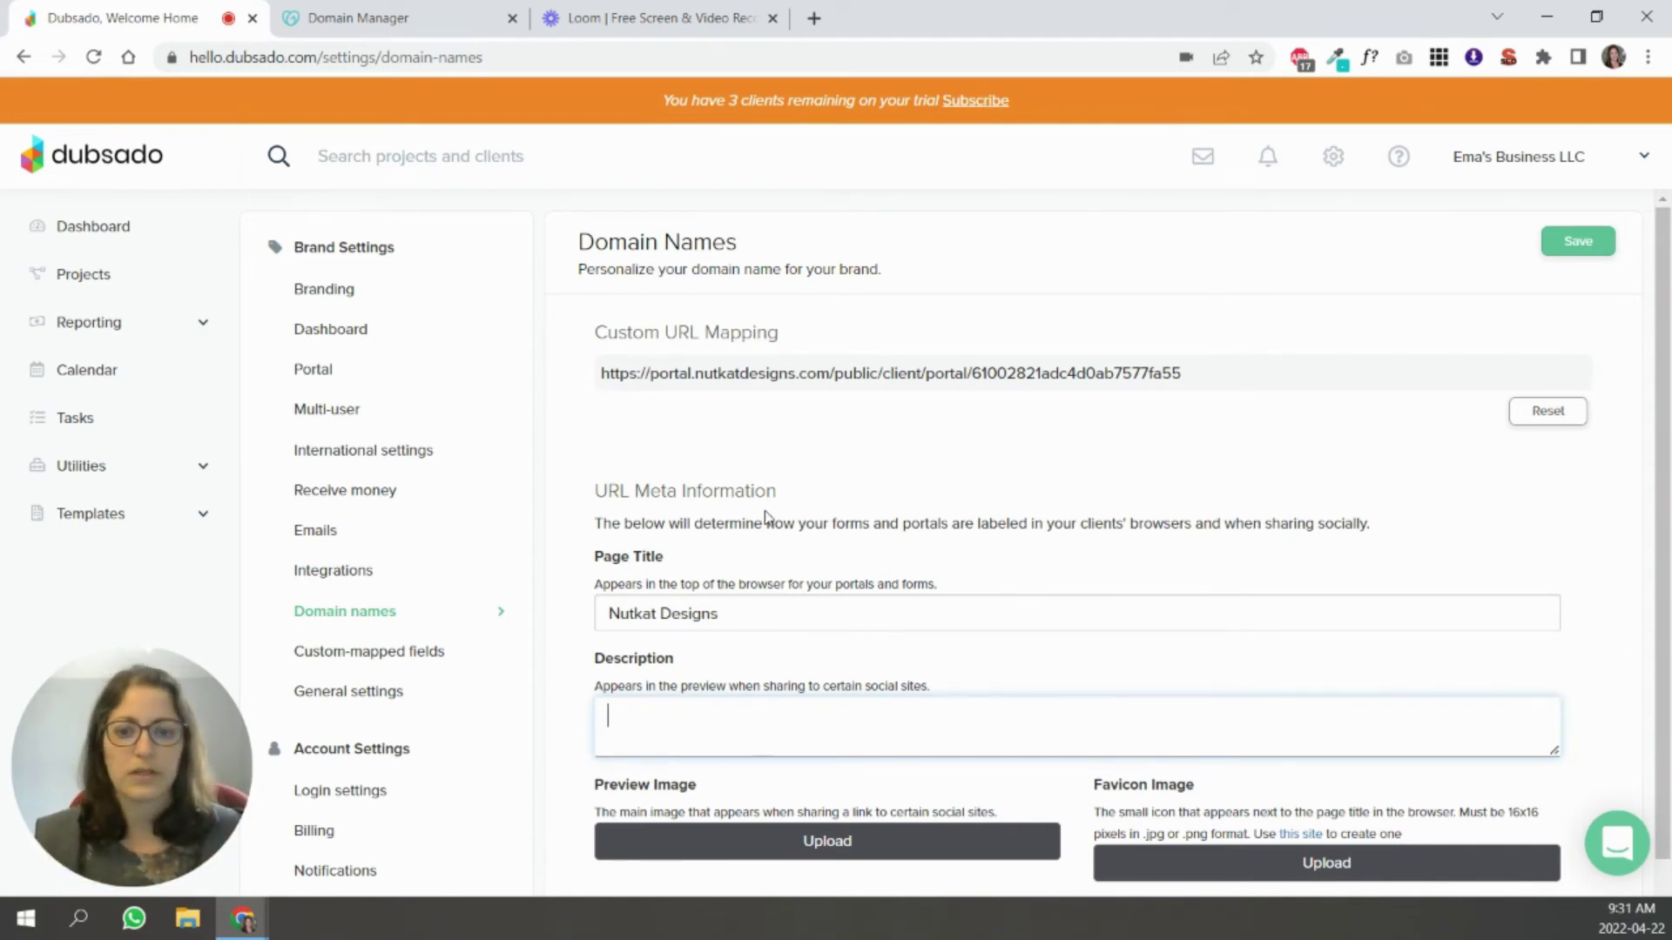
scroll(993, 608, down, 1)
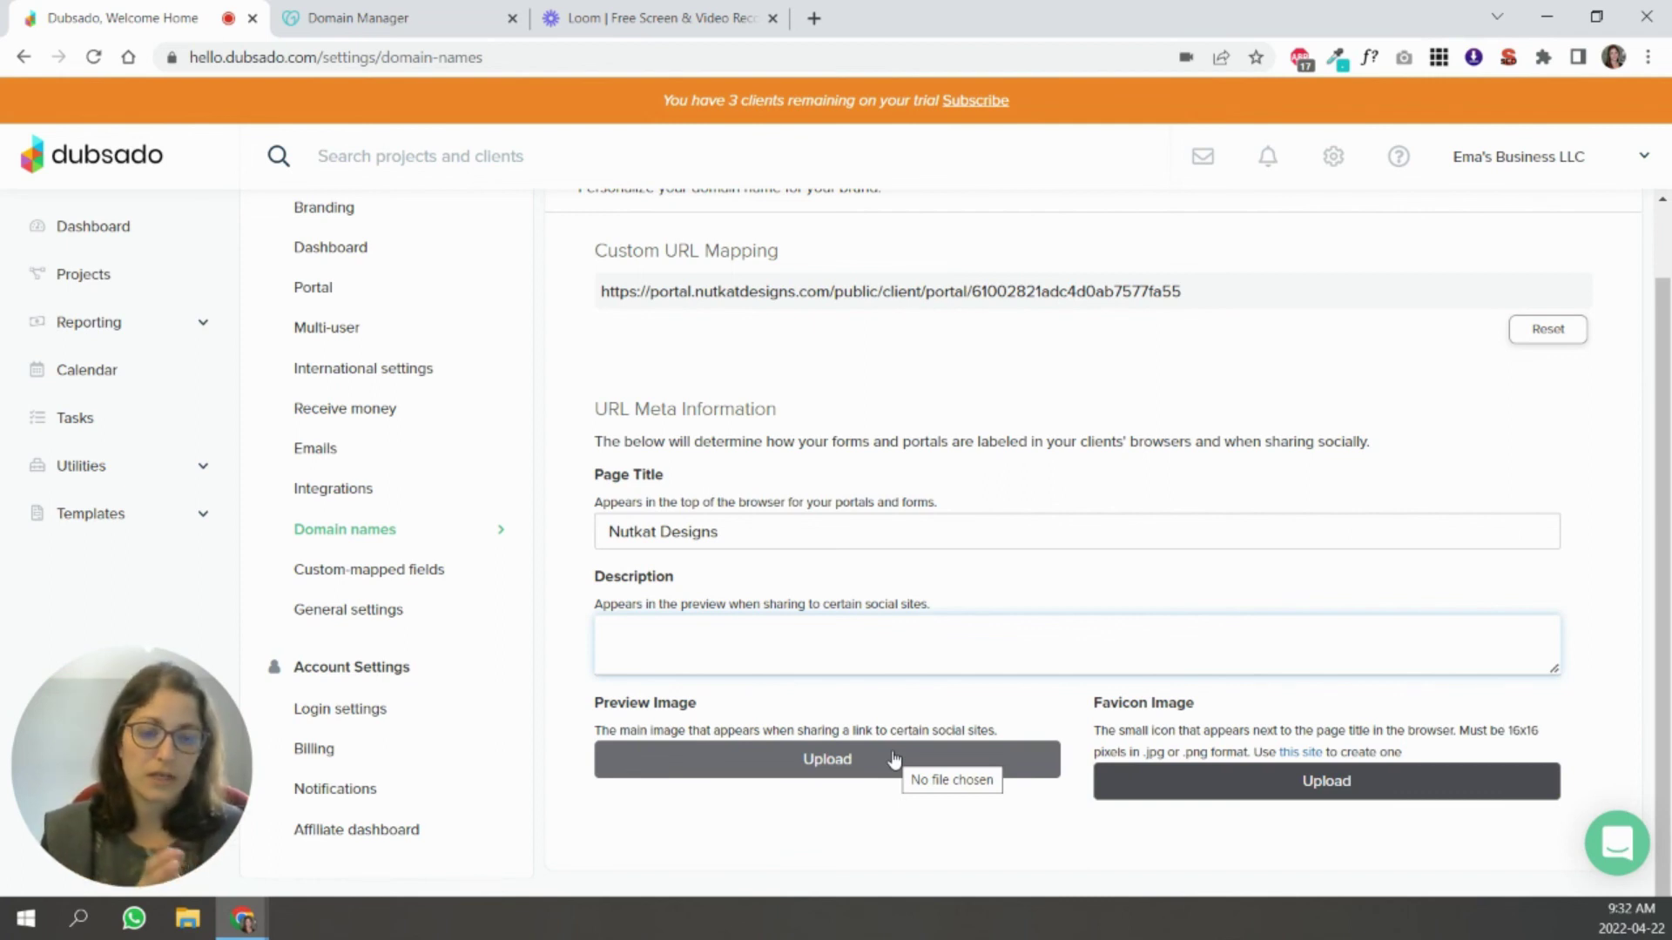
scroll(1156, 717, up, 1)
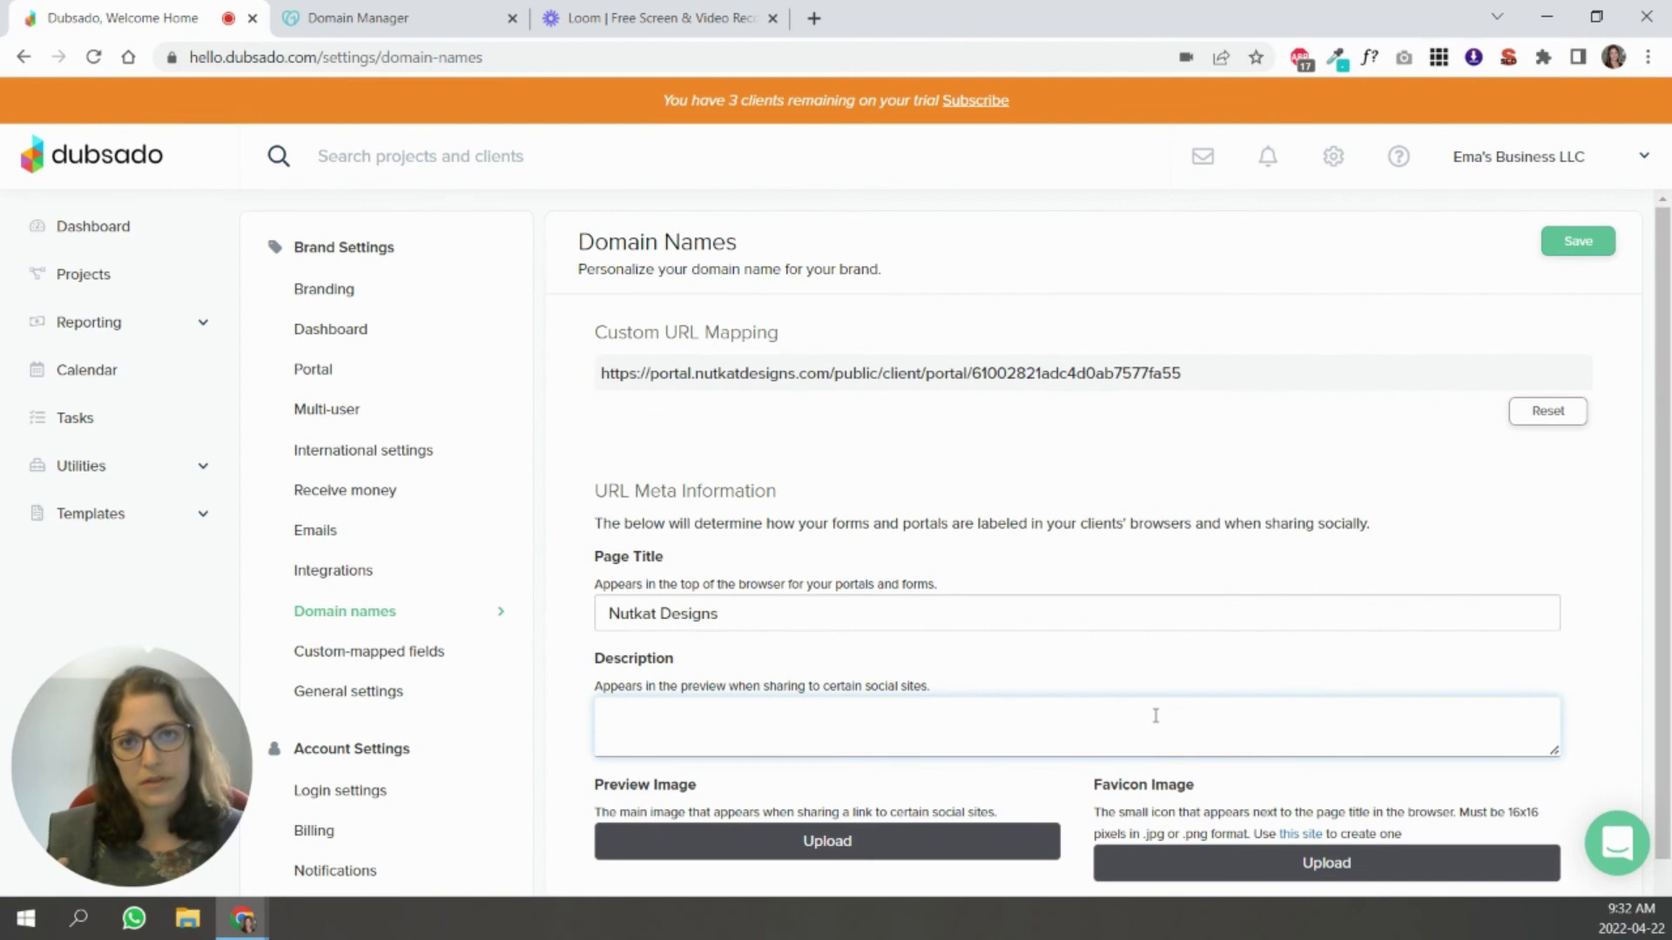